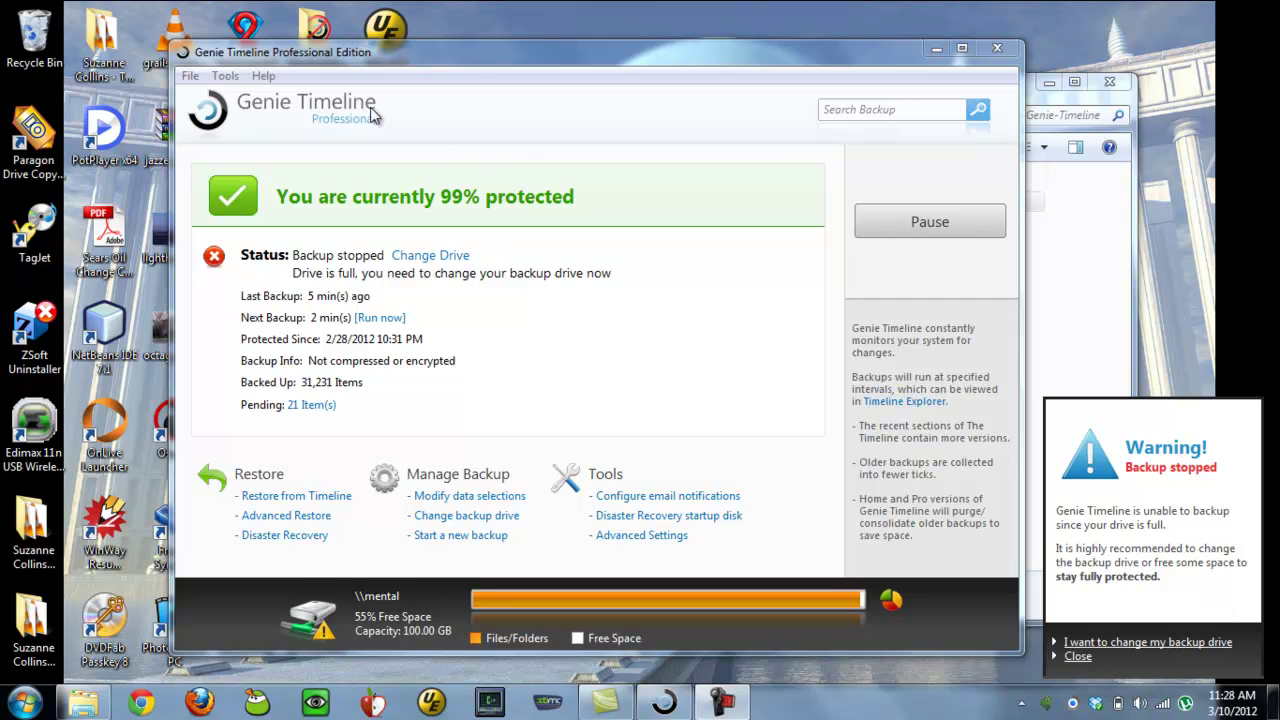
# - Check Genie Timeline's version information in the Help menu's About box, then dismiss it
pyautogui.click(264, 77)
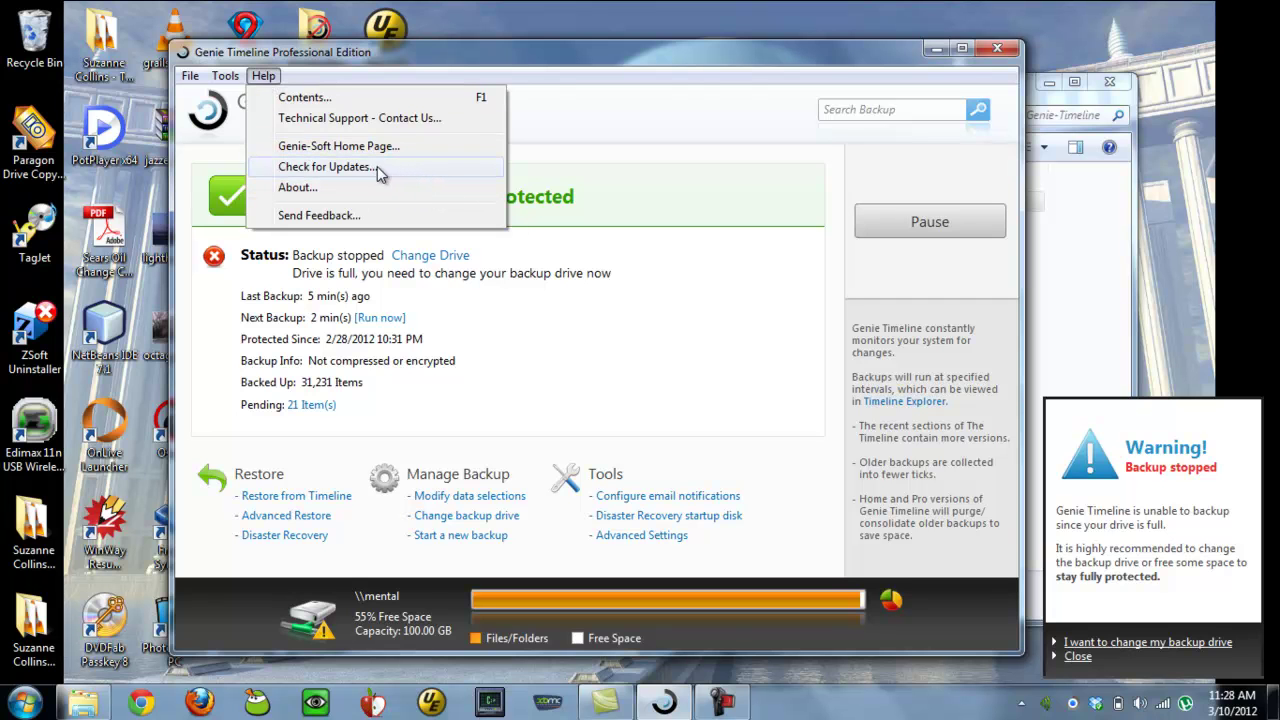
pyautogui.click(345, 189)
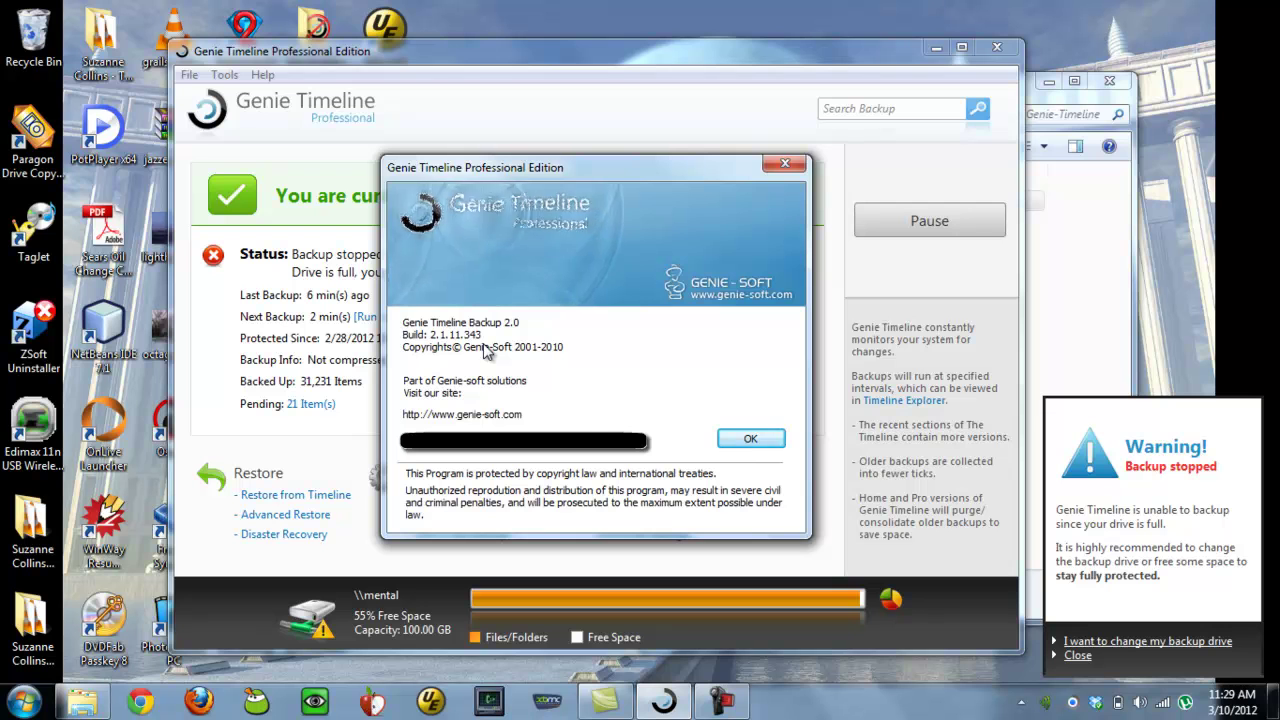
pyautogui.click(750, 440)
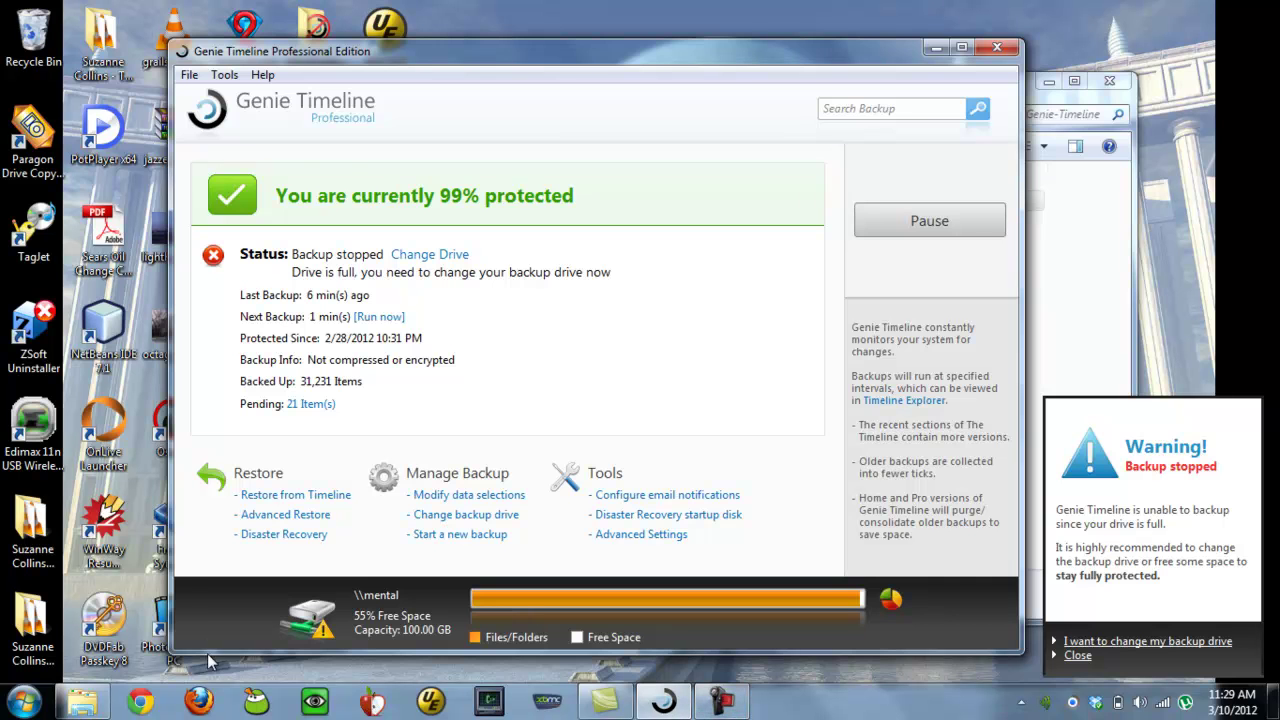
# - View the _Genie Timeline(1) folder's Properties in Explorer, then return to Genie Timeline
pyautogui.click(82, 700)
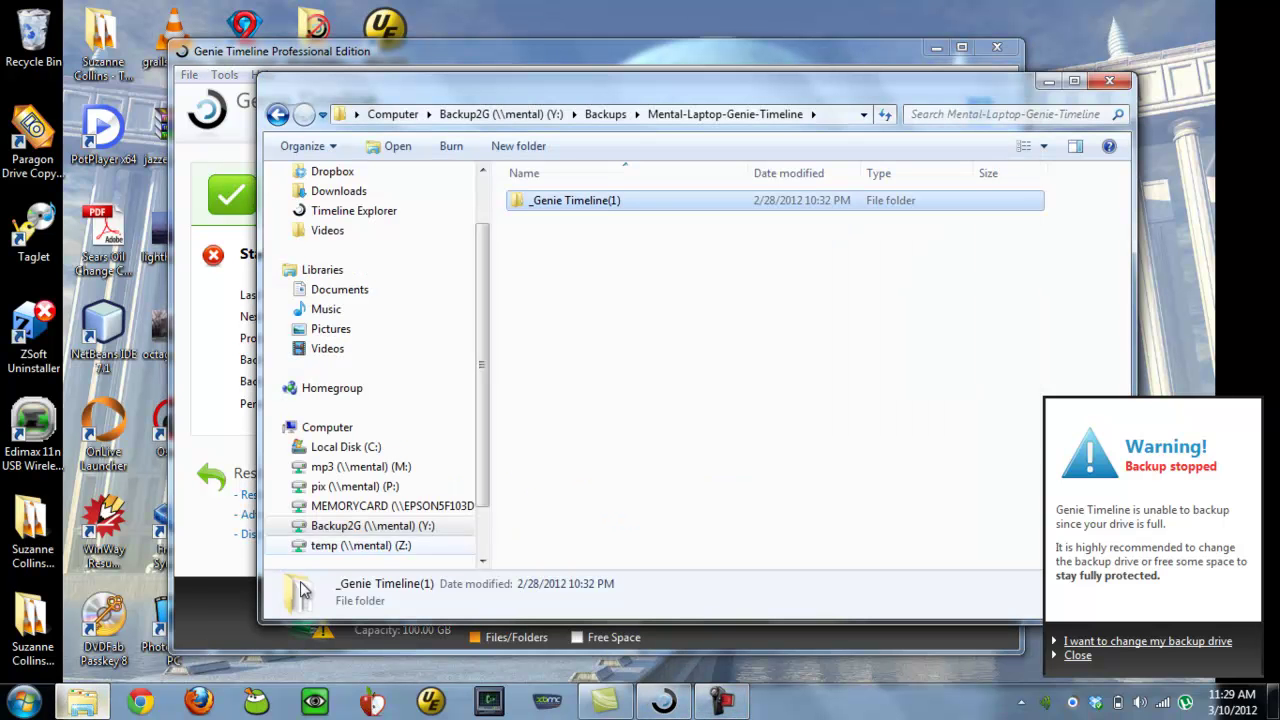
pyautogui.rightClick(586, 204)
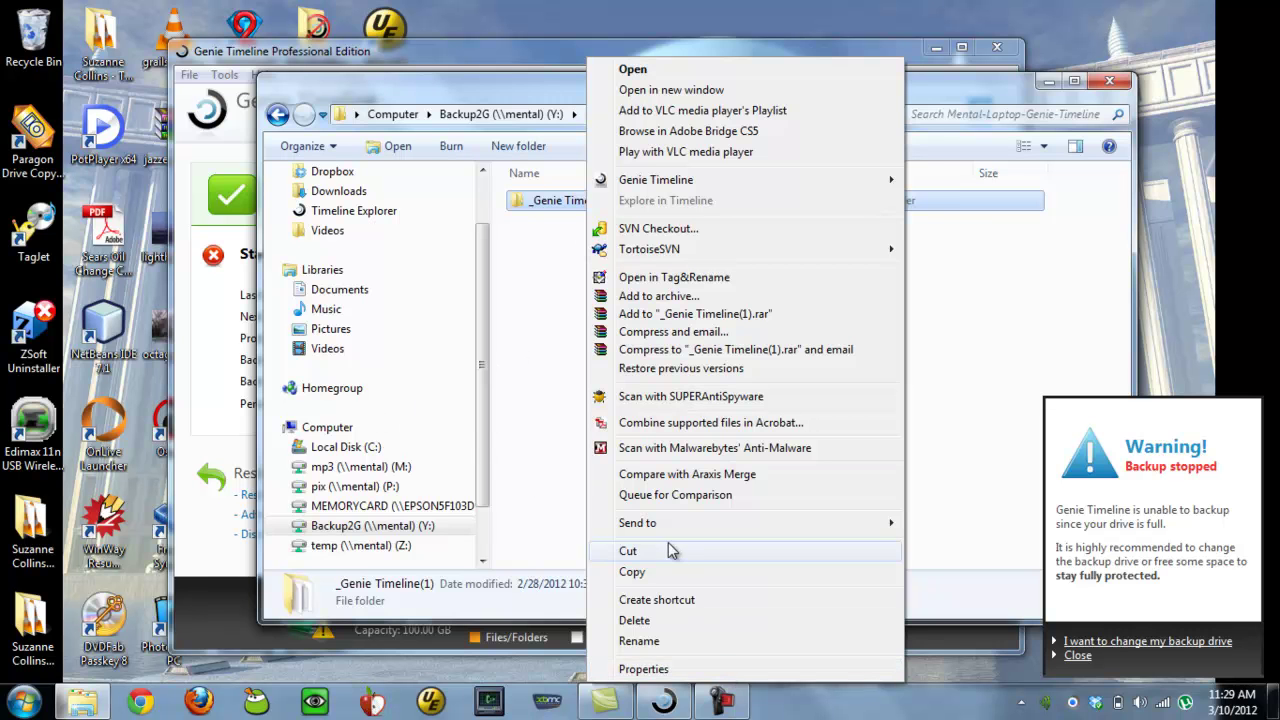
pyautogui.click(643, 669)
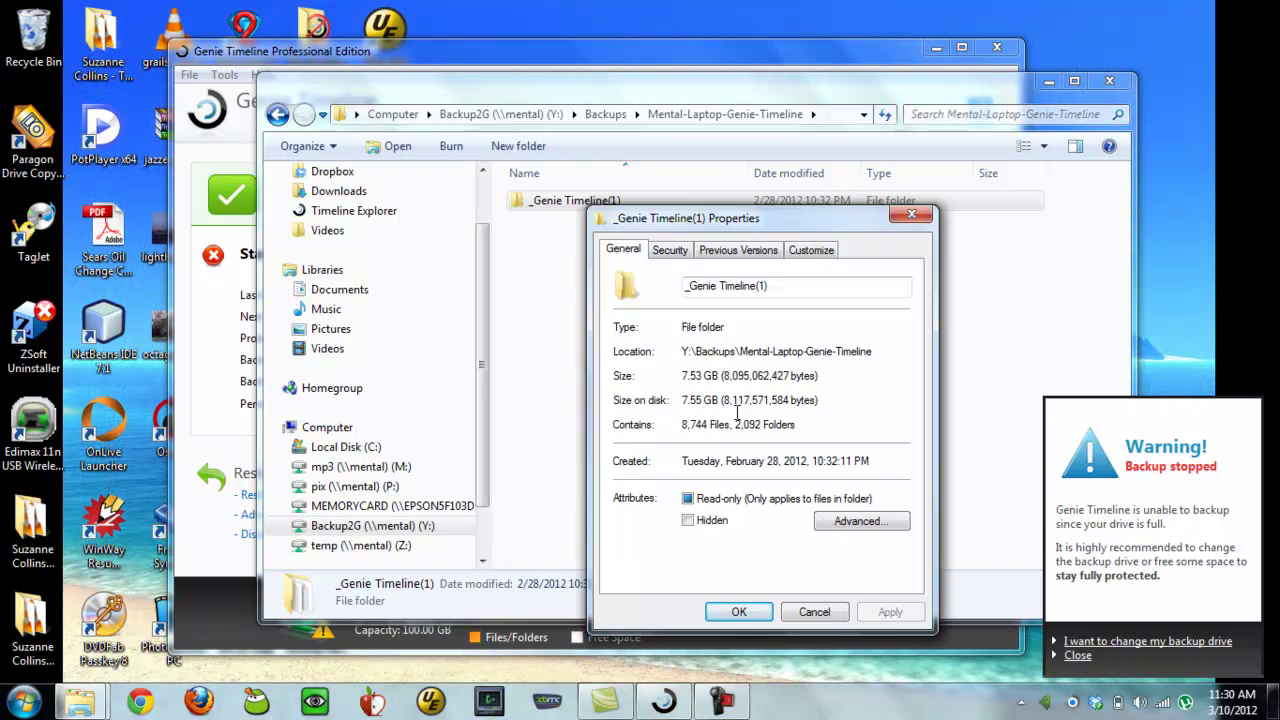
pyautogui.click(250, 50)
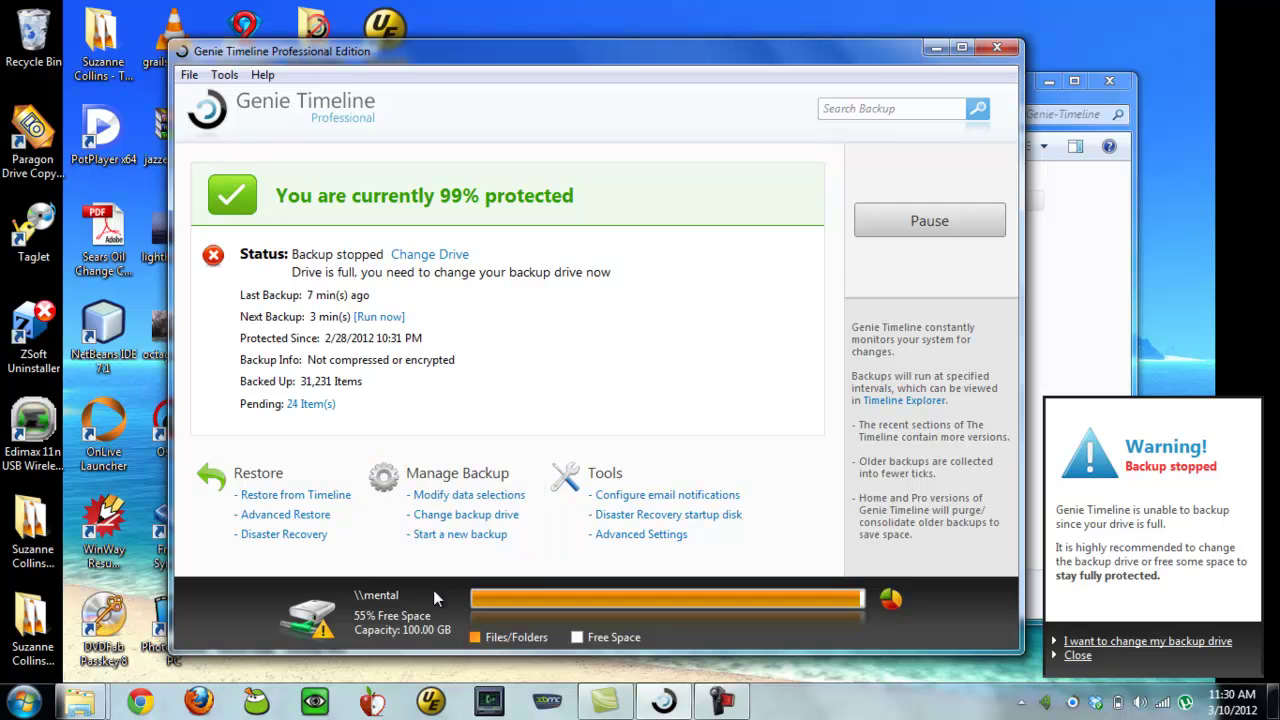
# - Confirm the Backup2G drive has 1.01 TB free in Computer, then close it
pyautogui.click(488, 613)
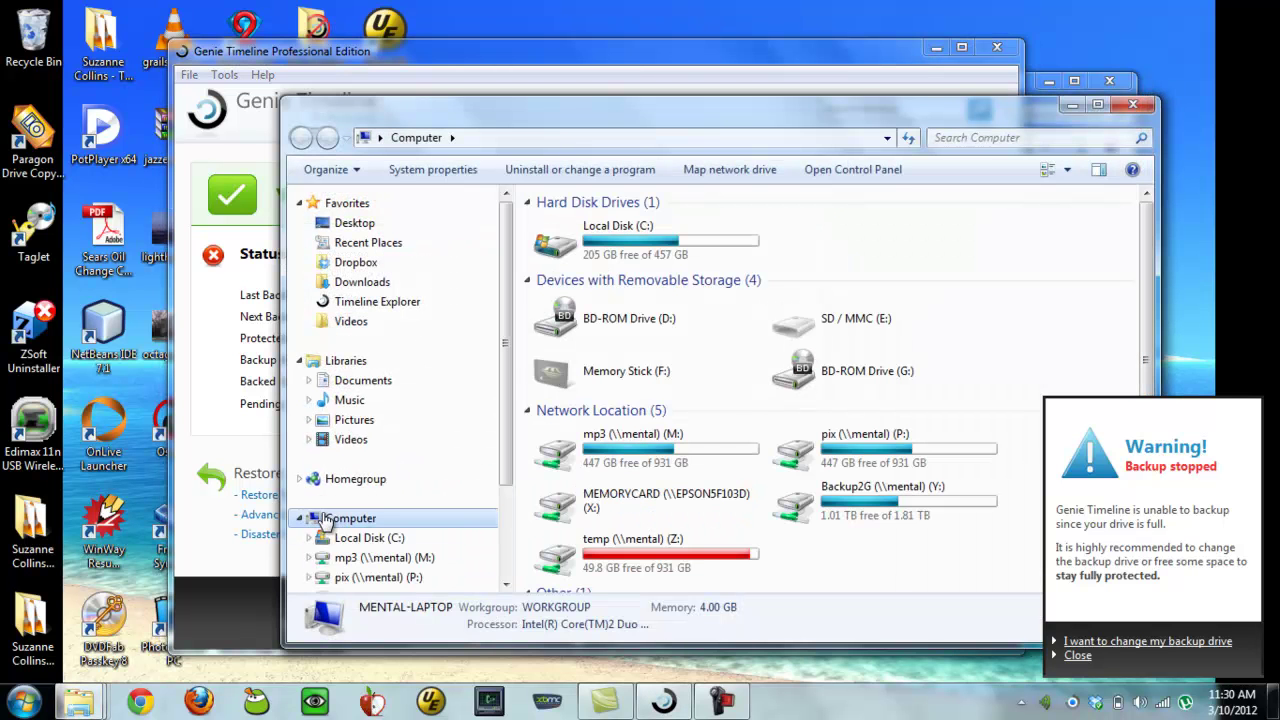
pyautogui.scroll(-2, 495, 551)
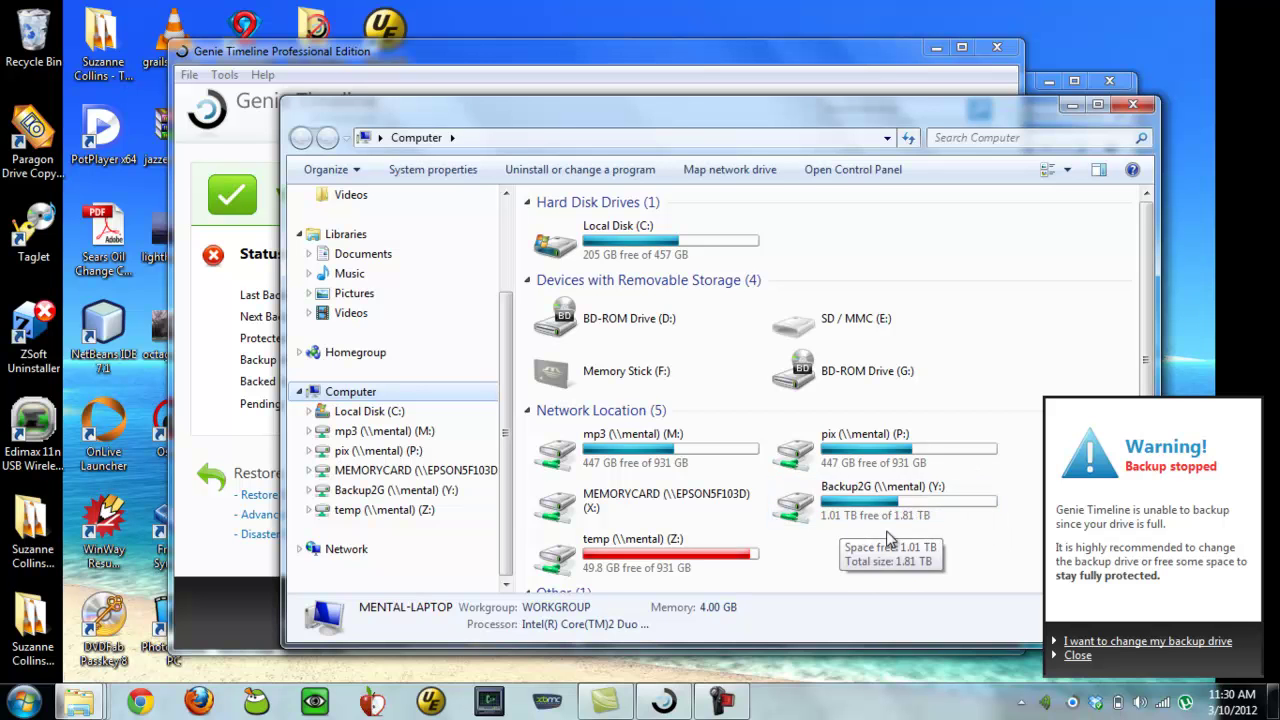
pyautogui.click(1133, 104)
# - Read the 48.4 GB size in _Genie Timeline(1) Properties and cancel the dialog
pyautogui.click(1136, 103)
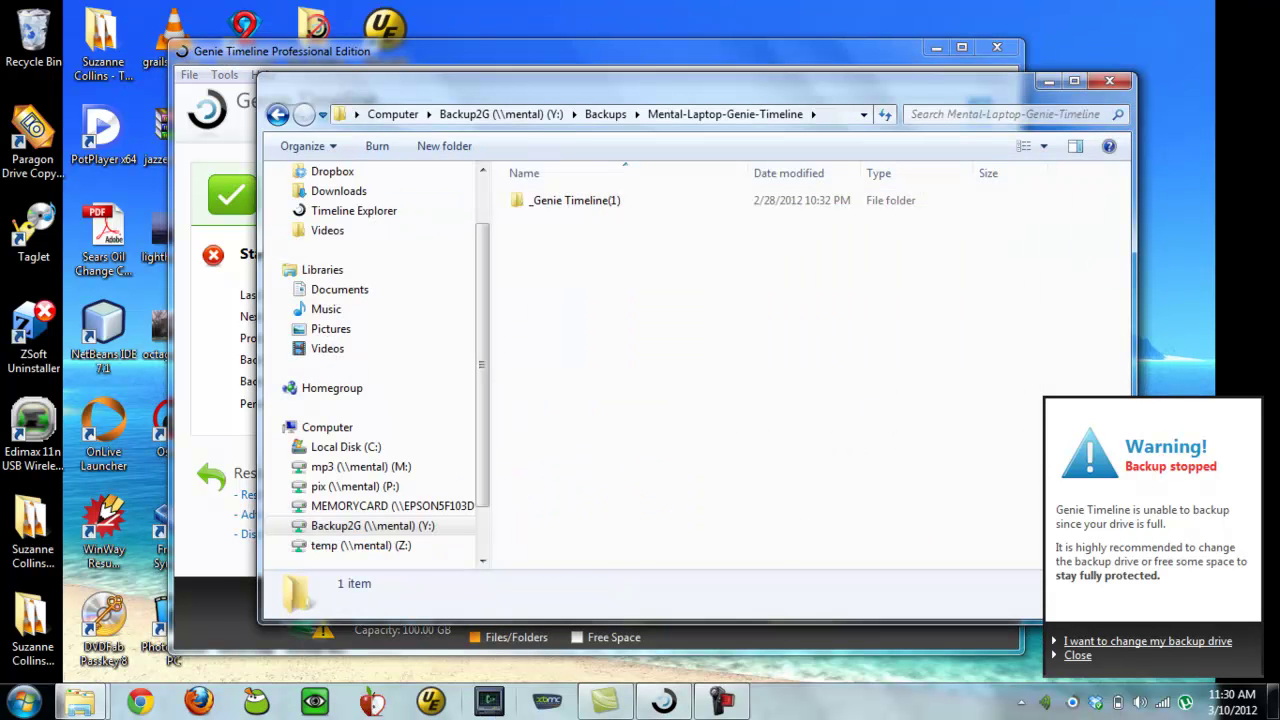
pyautogui.moveTo(80, 700)
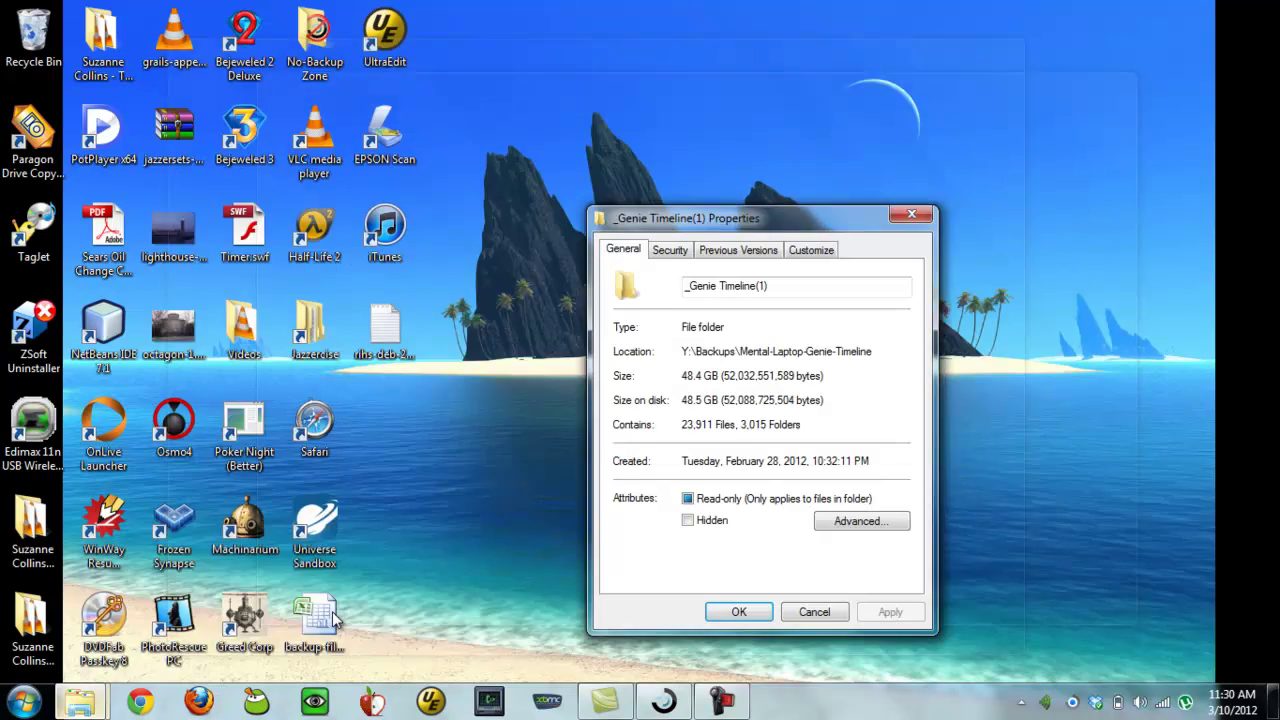
pyautogui.click(335, 620)
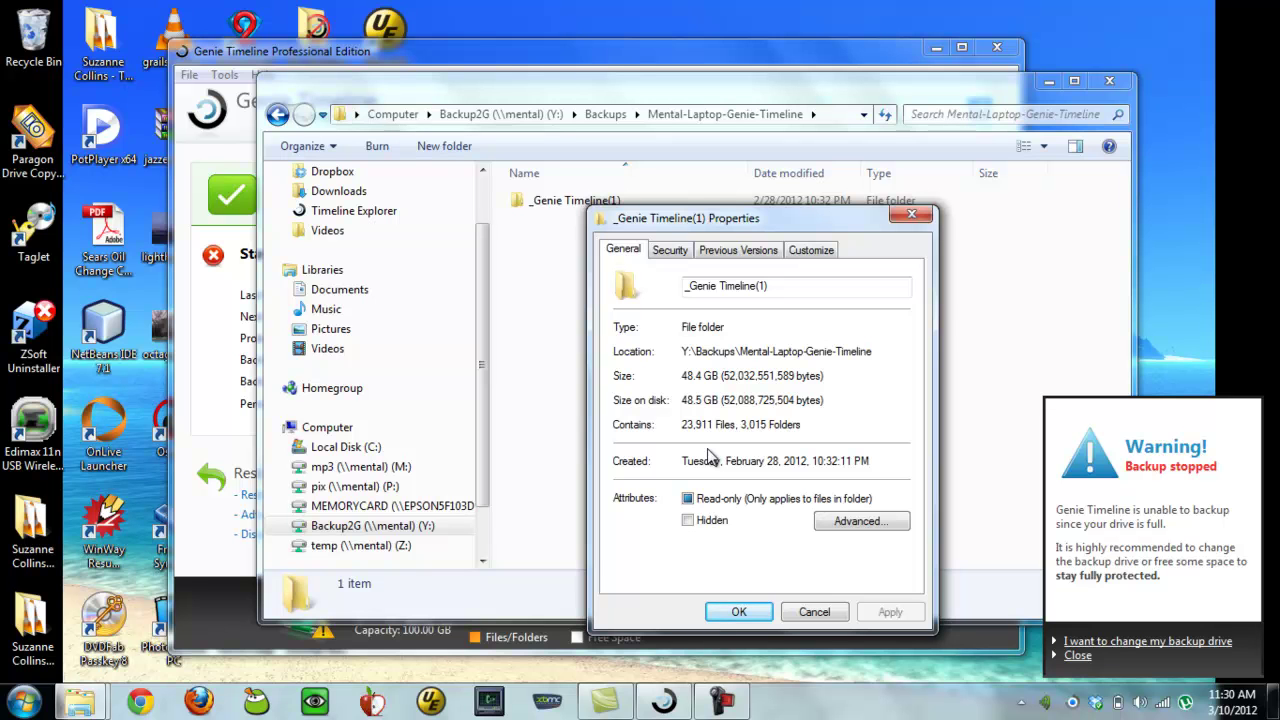
pyautogui.click(818, 616)
# - Dismiss Genie Timeline's backup-stopped warning and close its main window
pyautogui.click(337, 648)
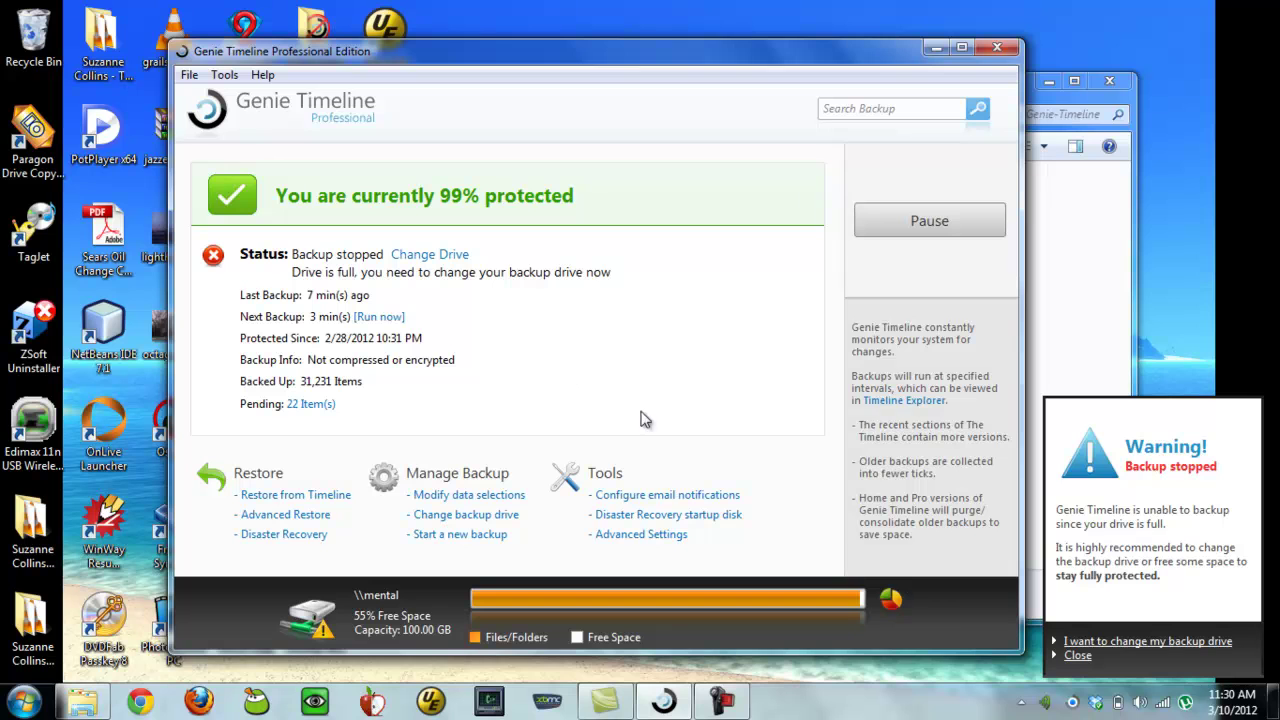
pyautogui.click(1077, 656)
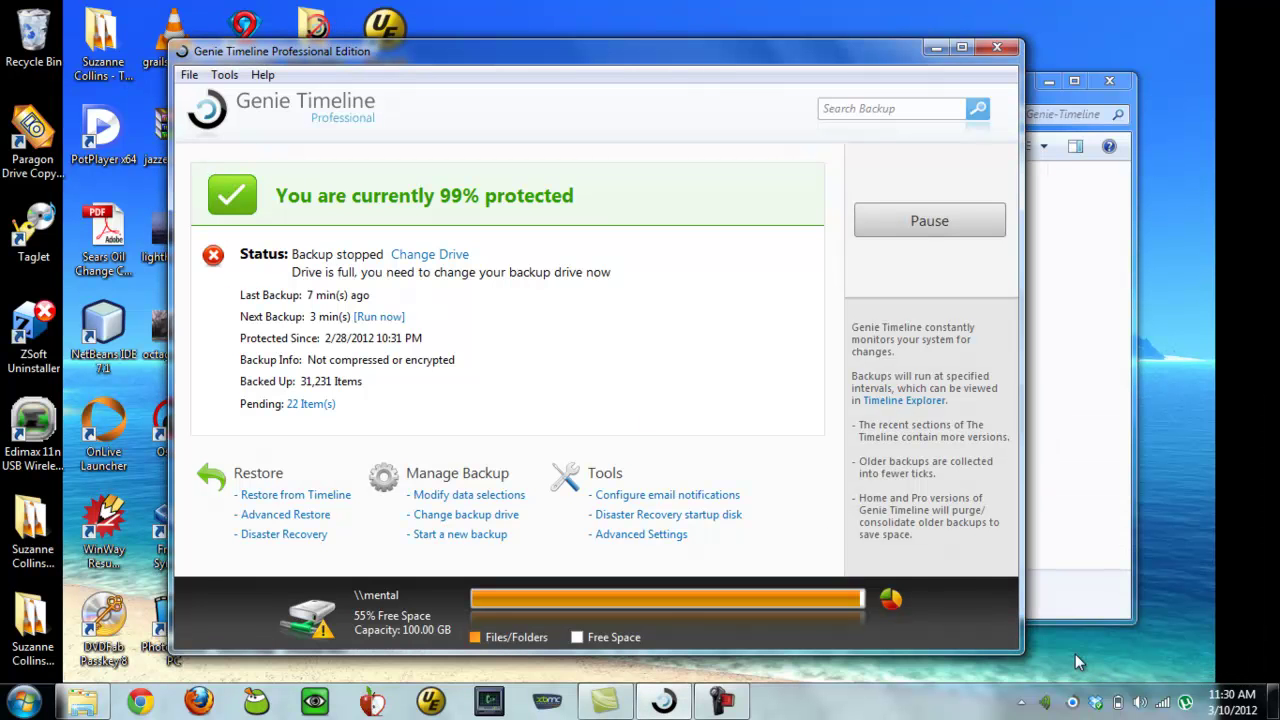
pyautogui.click(262, 78)
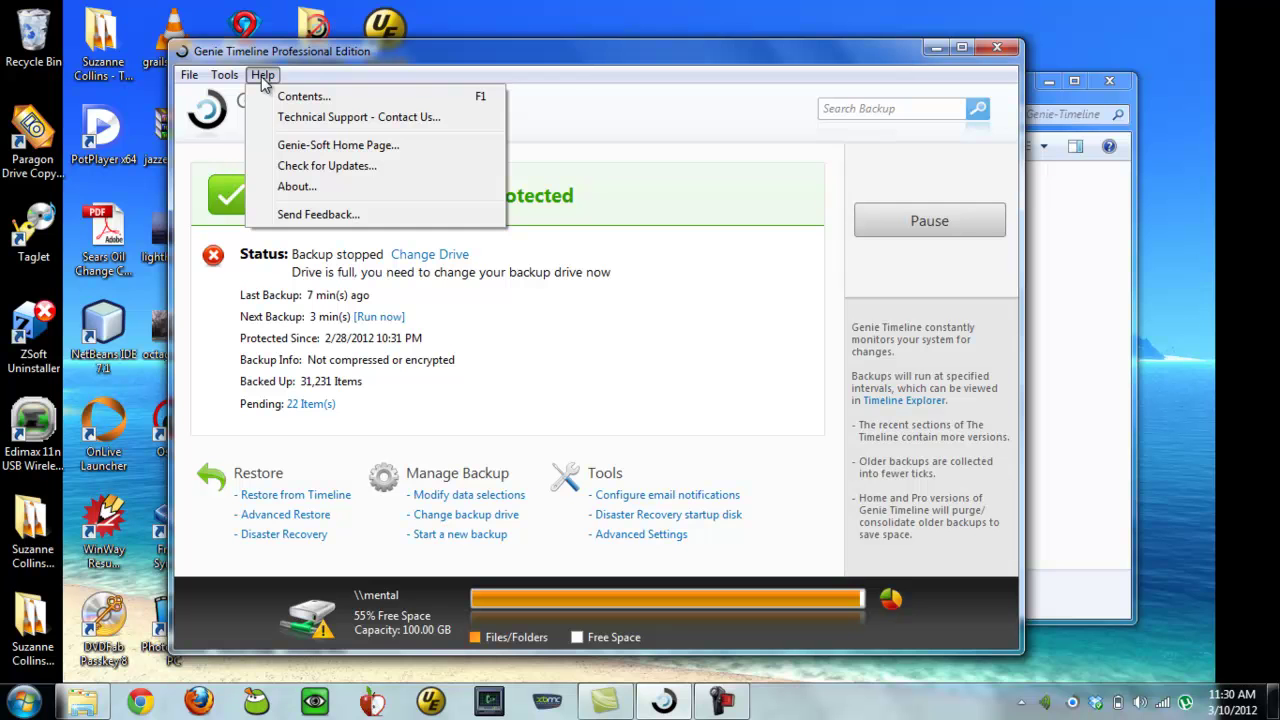
pyautogui.click(607, 424)
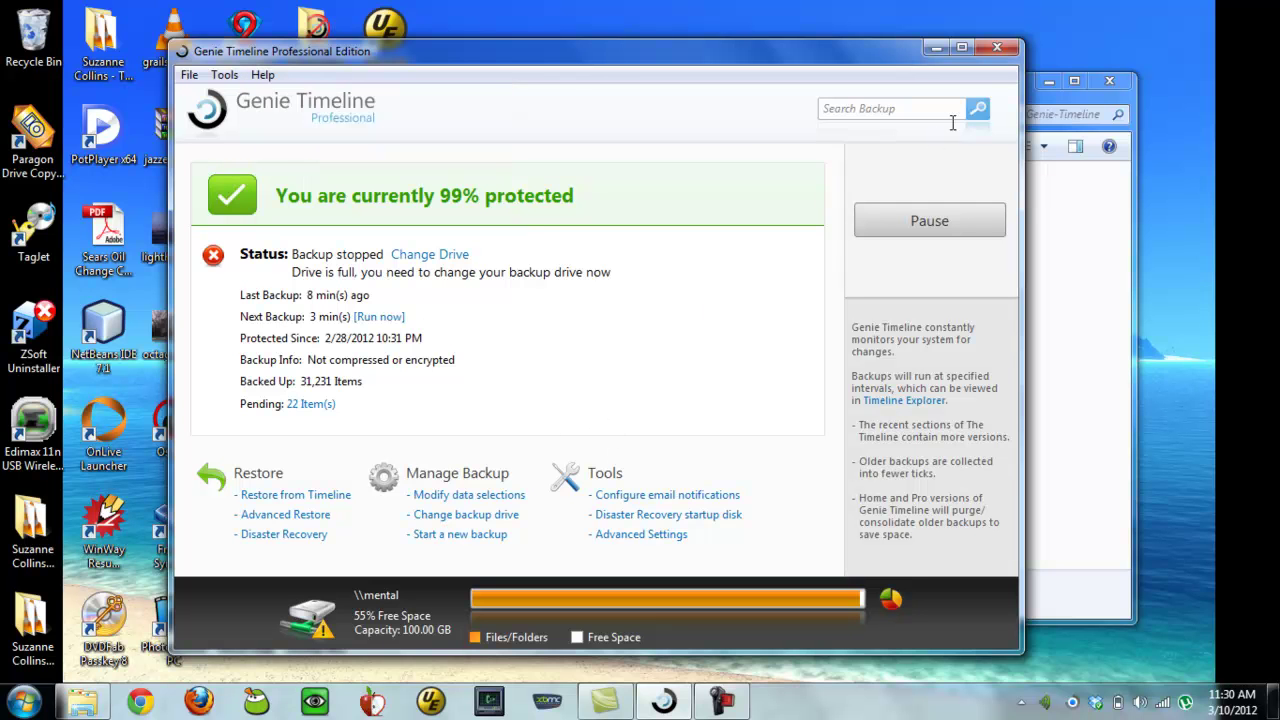
pyautogui.click(997, 48)
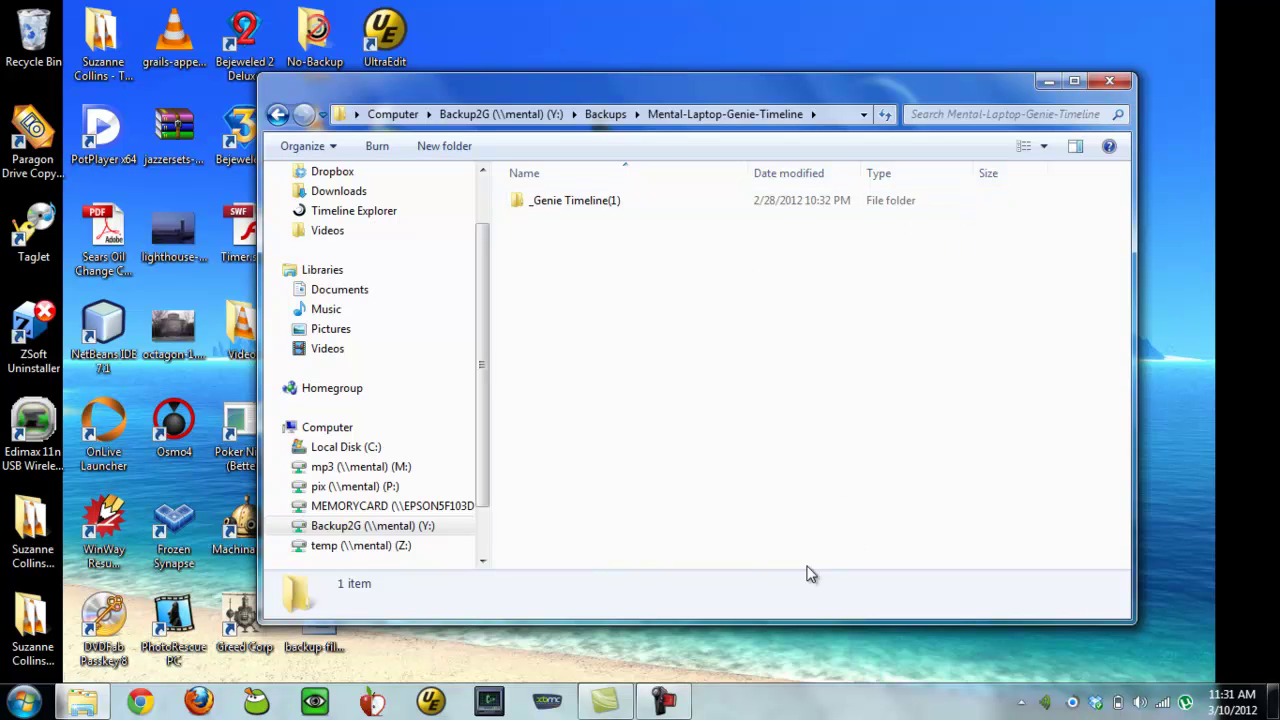
# - Pause the Camtasia Recorder screen recording
pyautogui.click(664, 703)
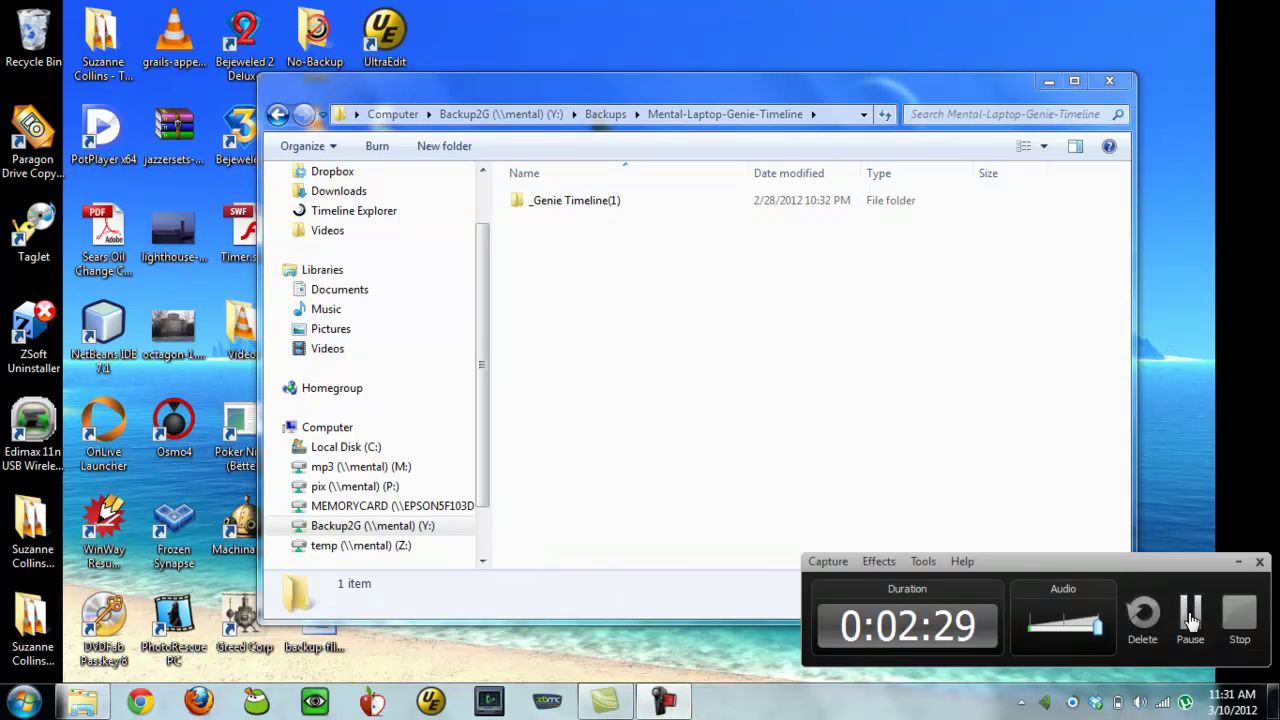
pyautogui.click(1190, 615)
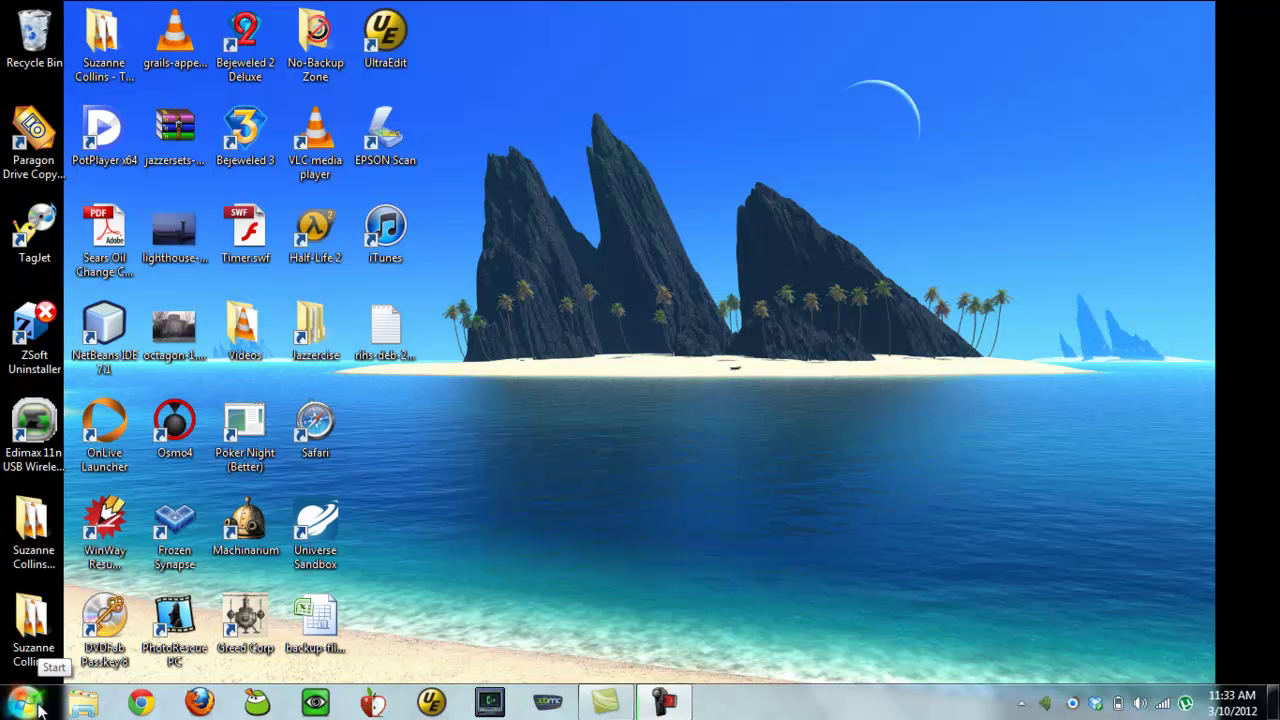
# - Launch GenieTimelineSetupPro.exe from the Downloads folder through the Run dialog
pyautogui.click(24, 702)
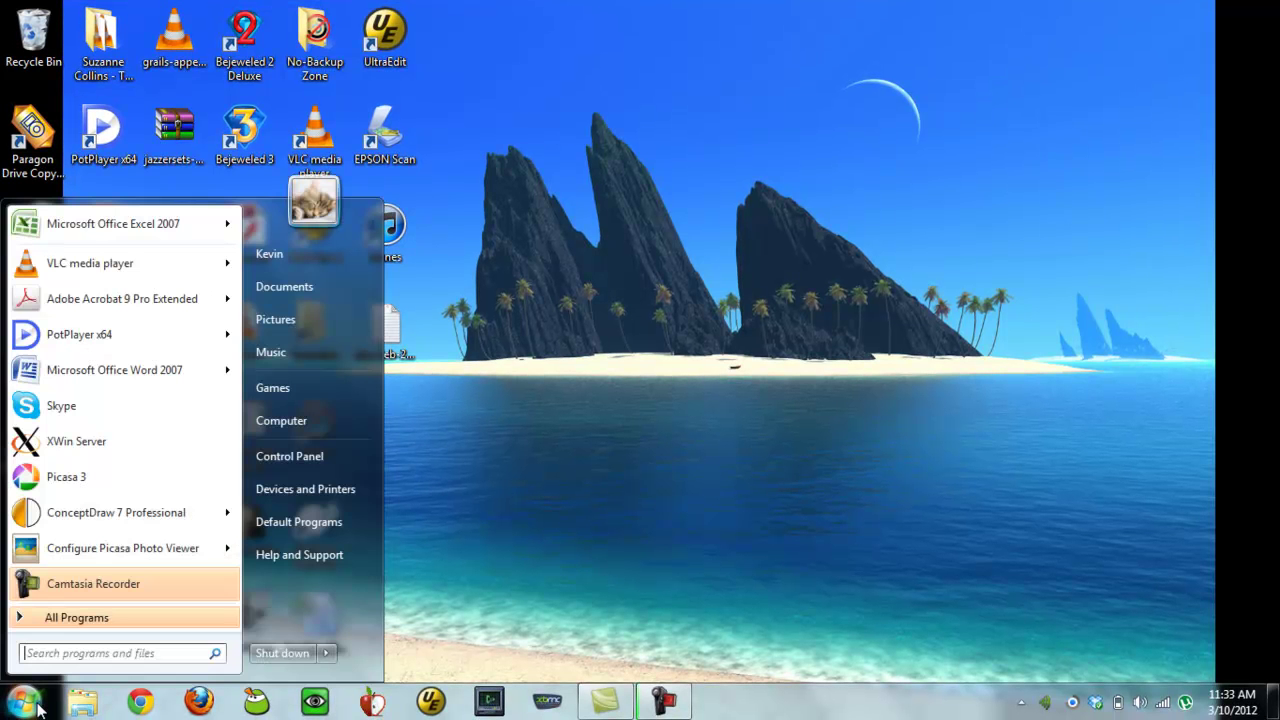
pyautogui.click(24, 702)
pyautogui.press('super+r')
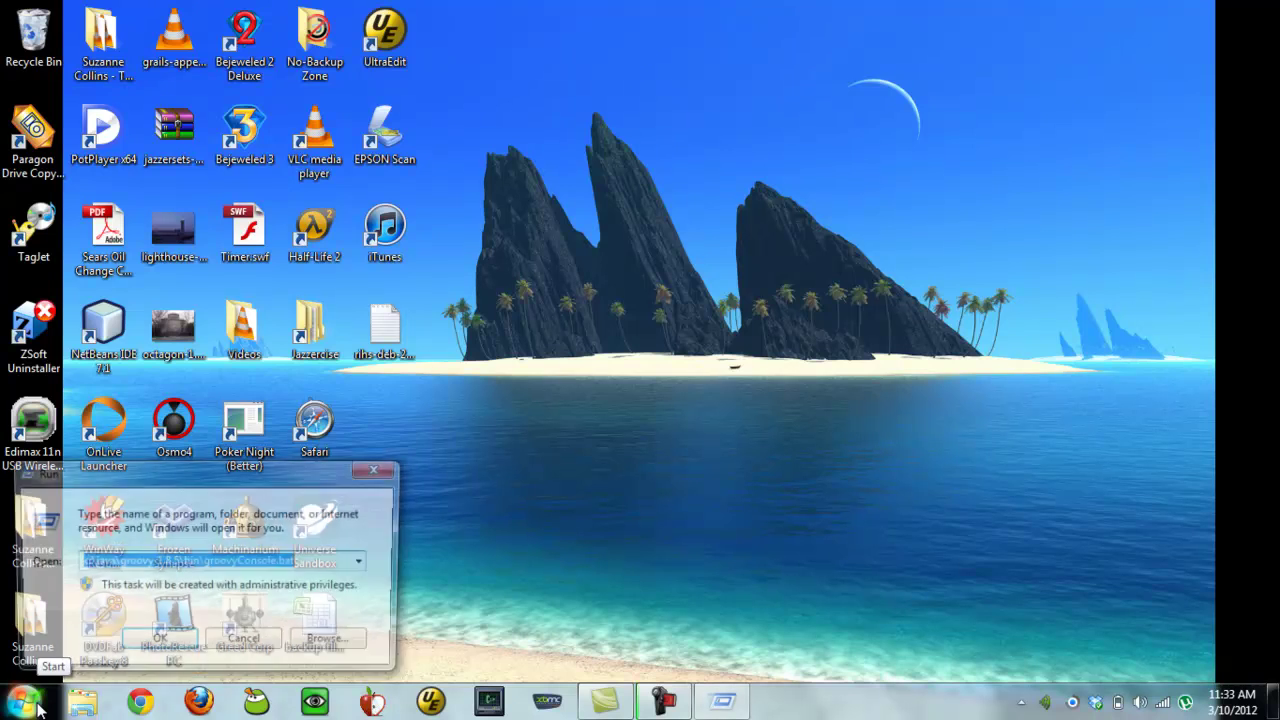
pyautogui.write('c:\\')
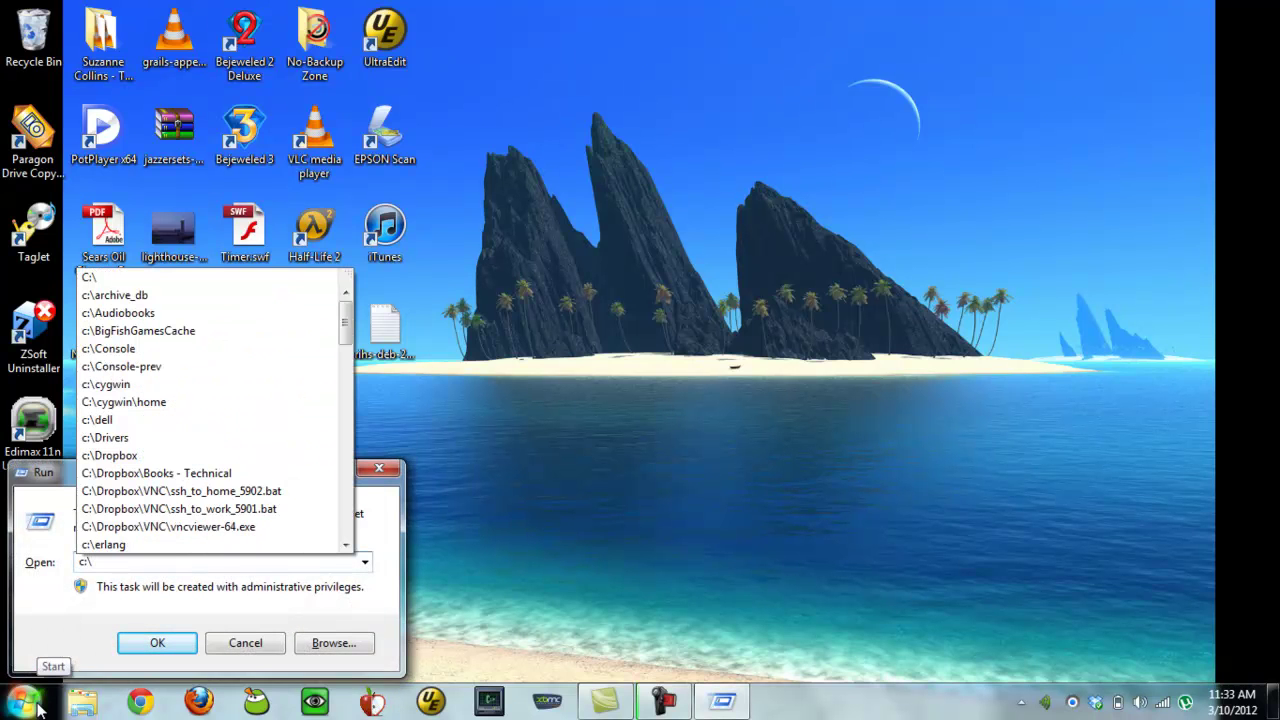
pyautogui.write('Users\\Kevin')
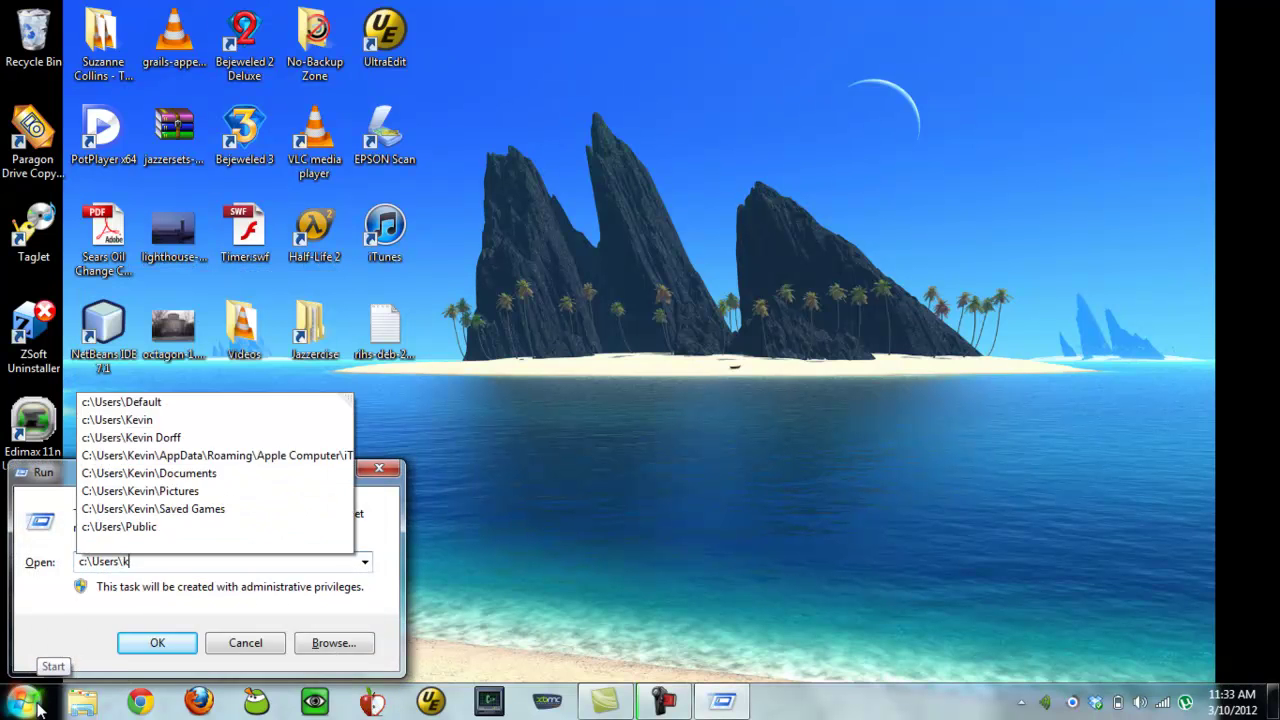
pyautogui.write('\\Downloads')
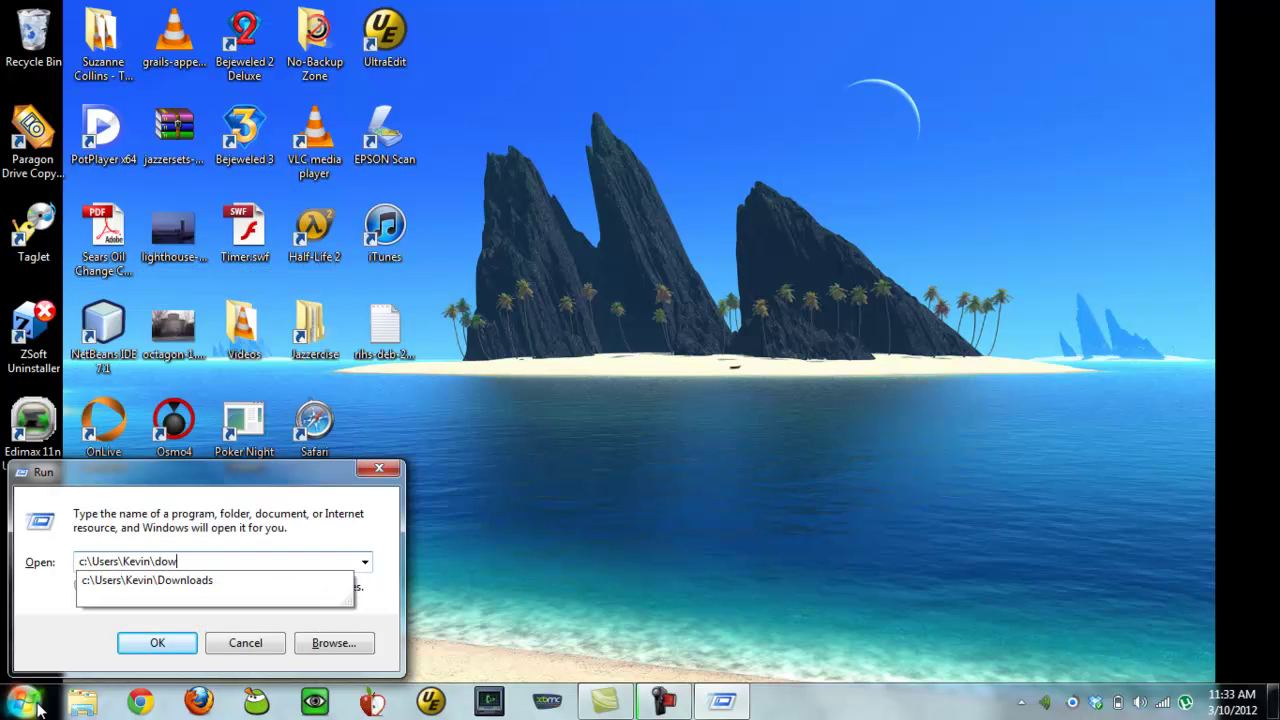
pyautogui.write('\\Dem')
pyautogui.press('Down')
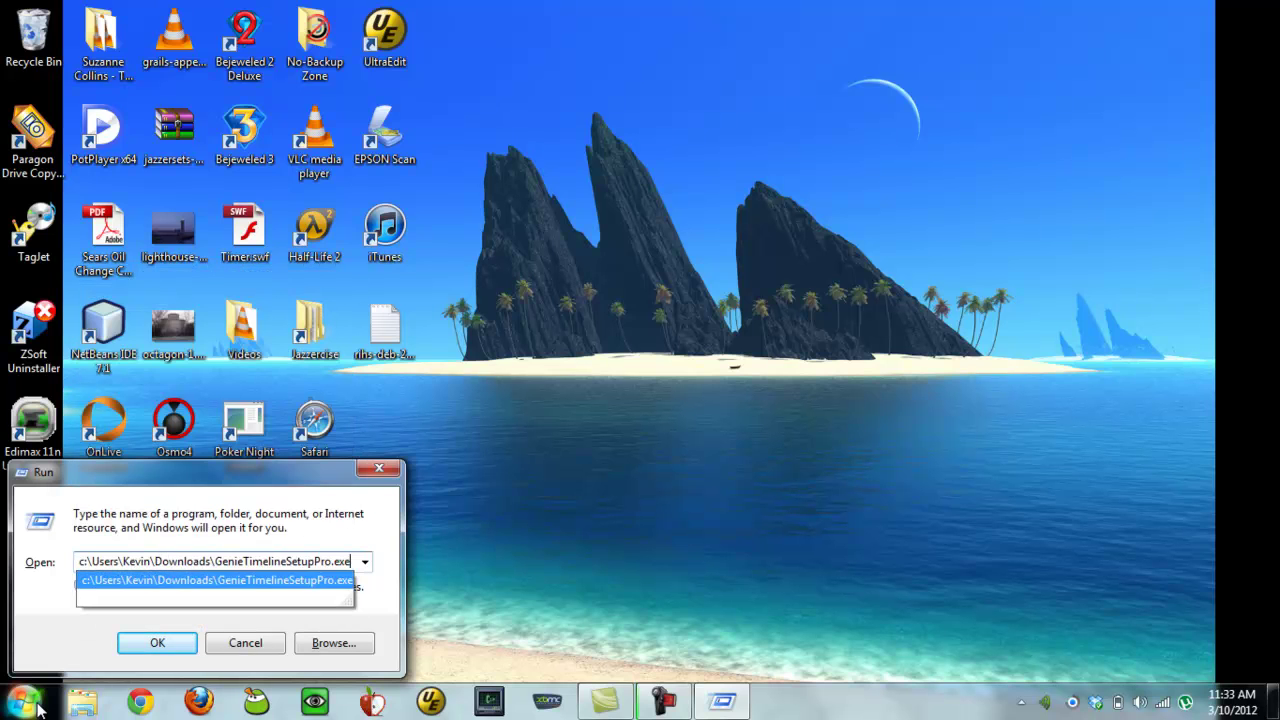
pyautogui.press('Return')
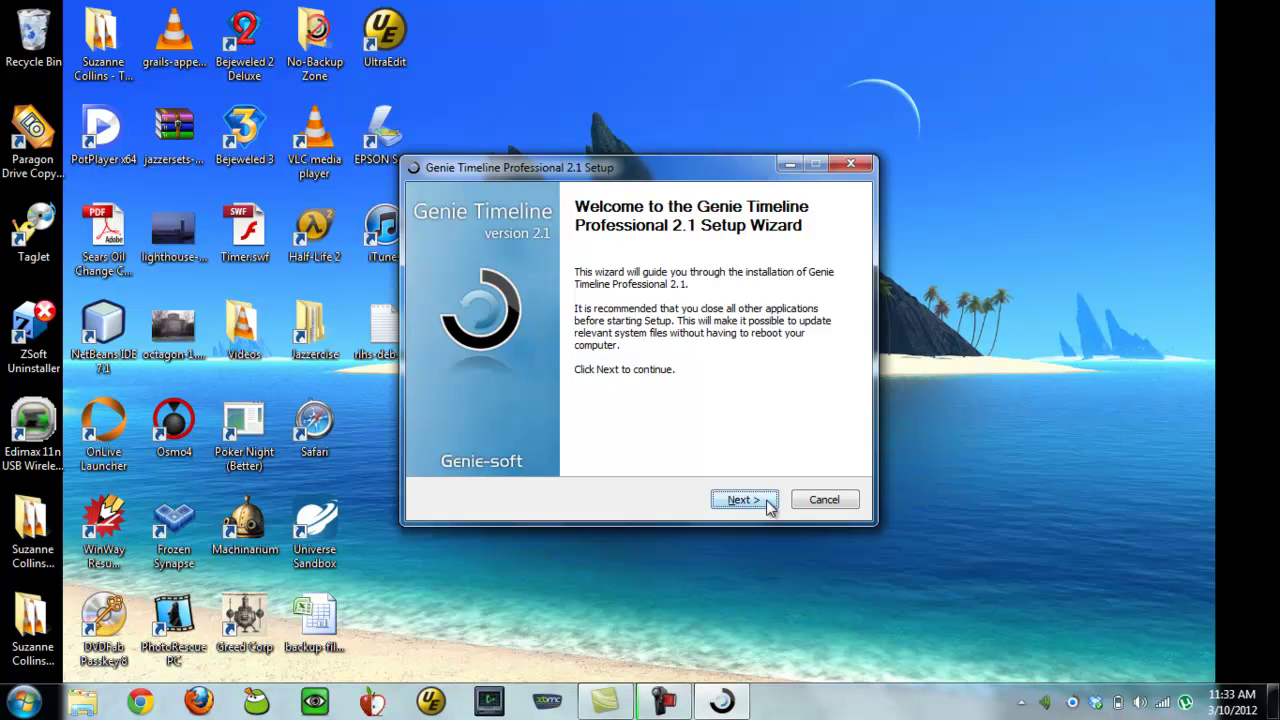
# - Choose Repair/Update, accept the license, and install into the default Genie Timeline folder
pyautogui.click(743, 500)
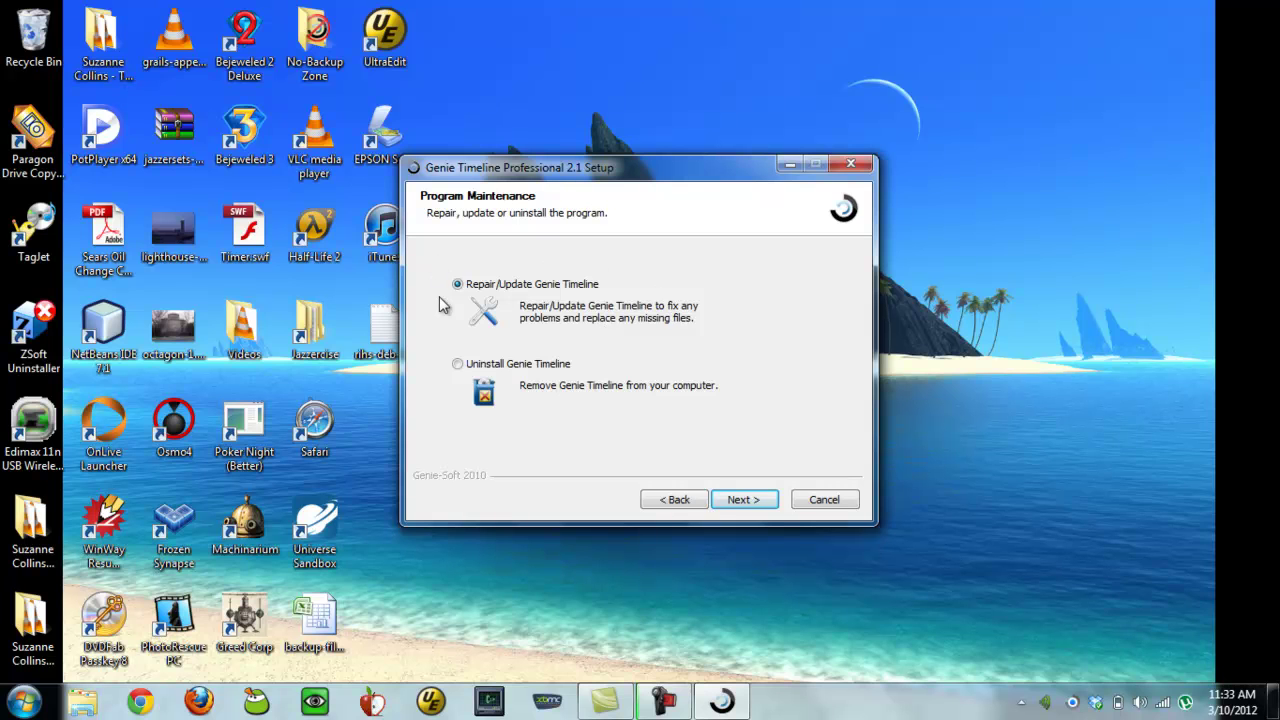
pyautogui.click(744, 502)
pyautogui.click(744, 500)
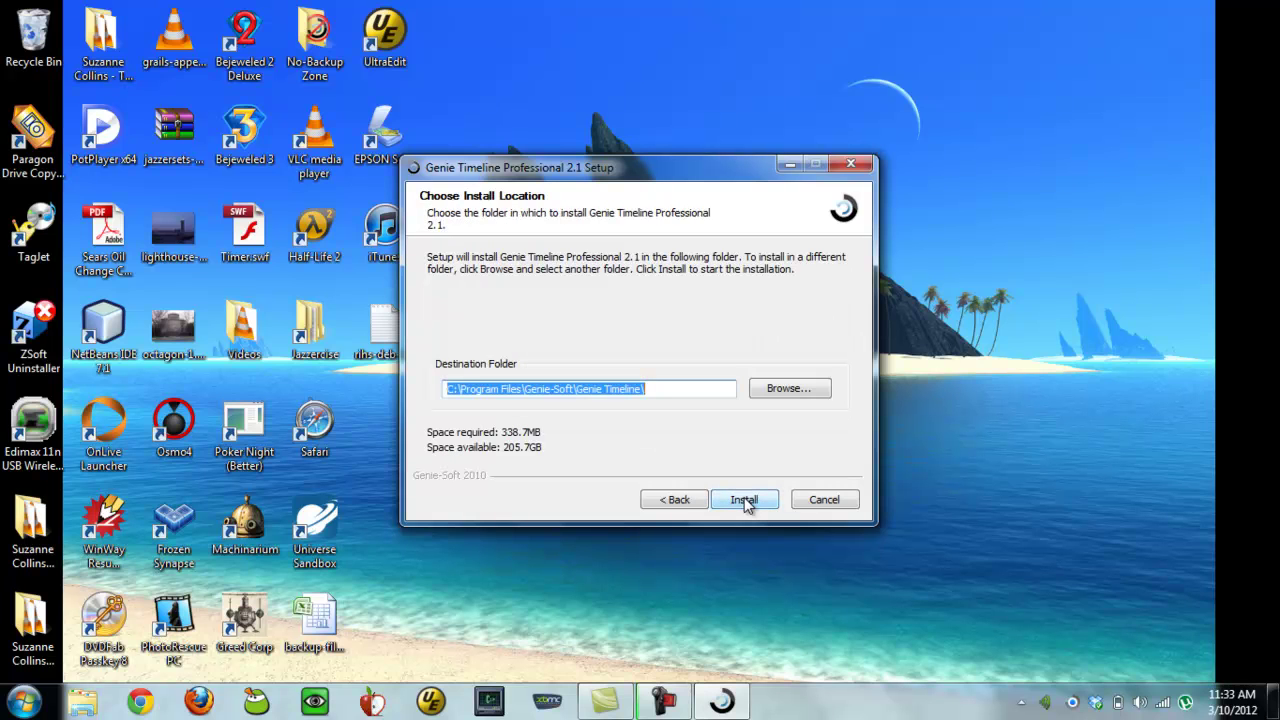
pyautogui.click(744, 500)
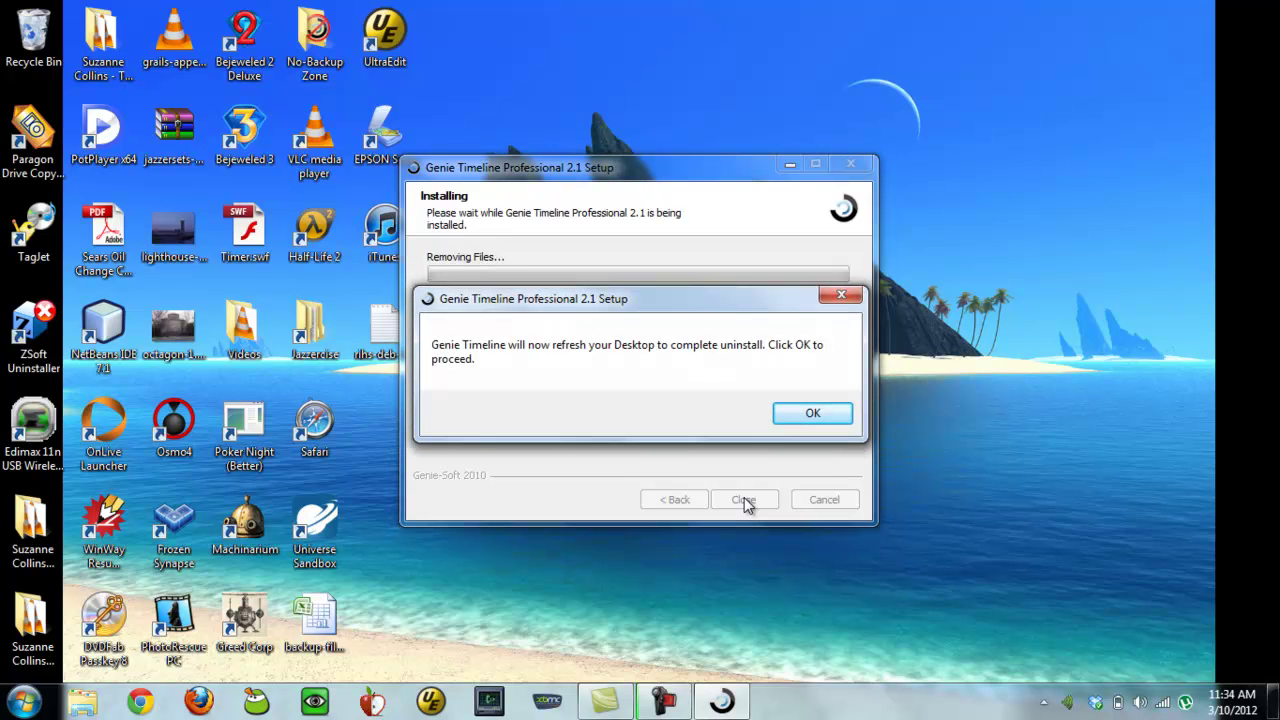
# - Acknowledge the desktop refresh message and retry writing the locked GSEncryption.dll several times
pyautogui.click(820, 417)
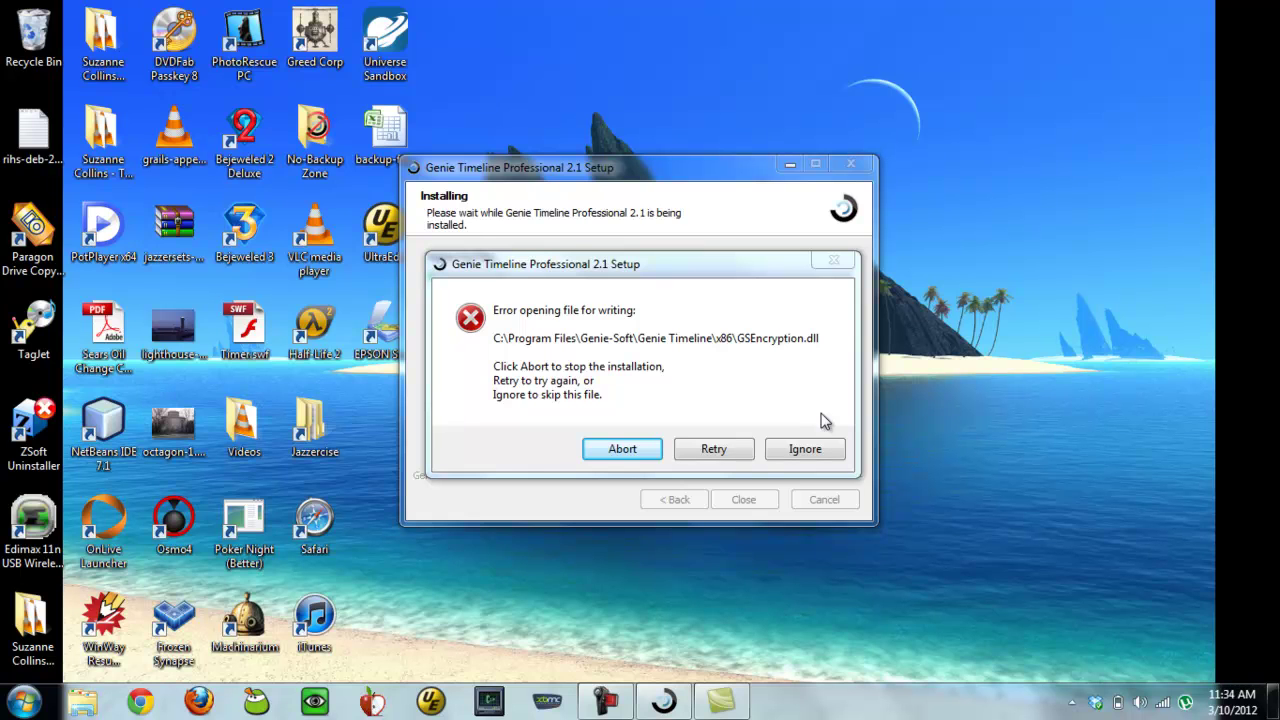
pyautogui.click(715, 450)
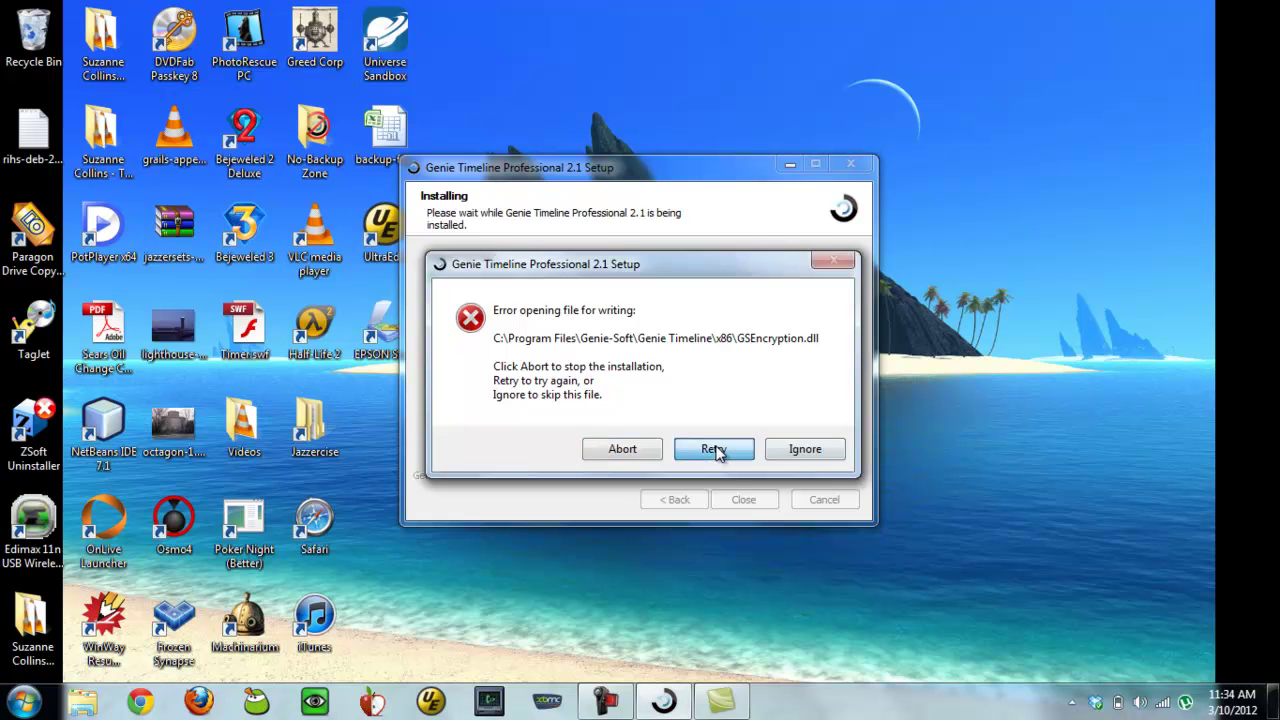
pyautogui.click(715, 450)
pyautogui.click(715, 450)
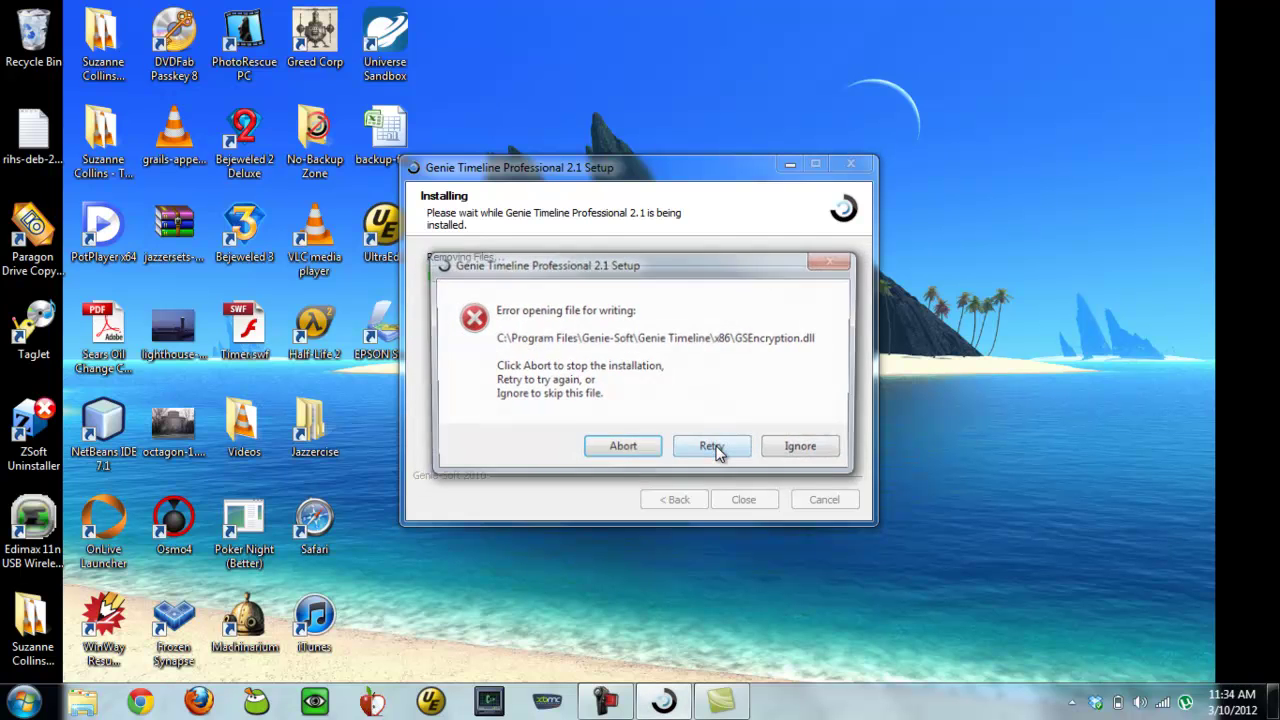
pyautogui.click(715, 450)
pyautogui.click(715, 450)
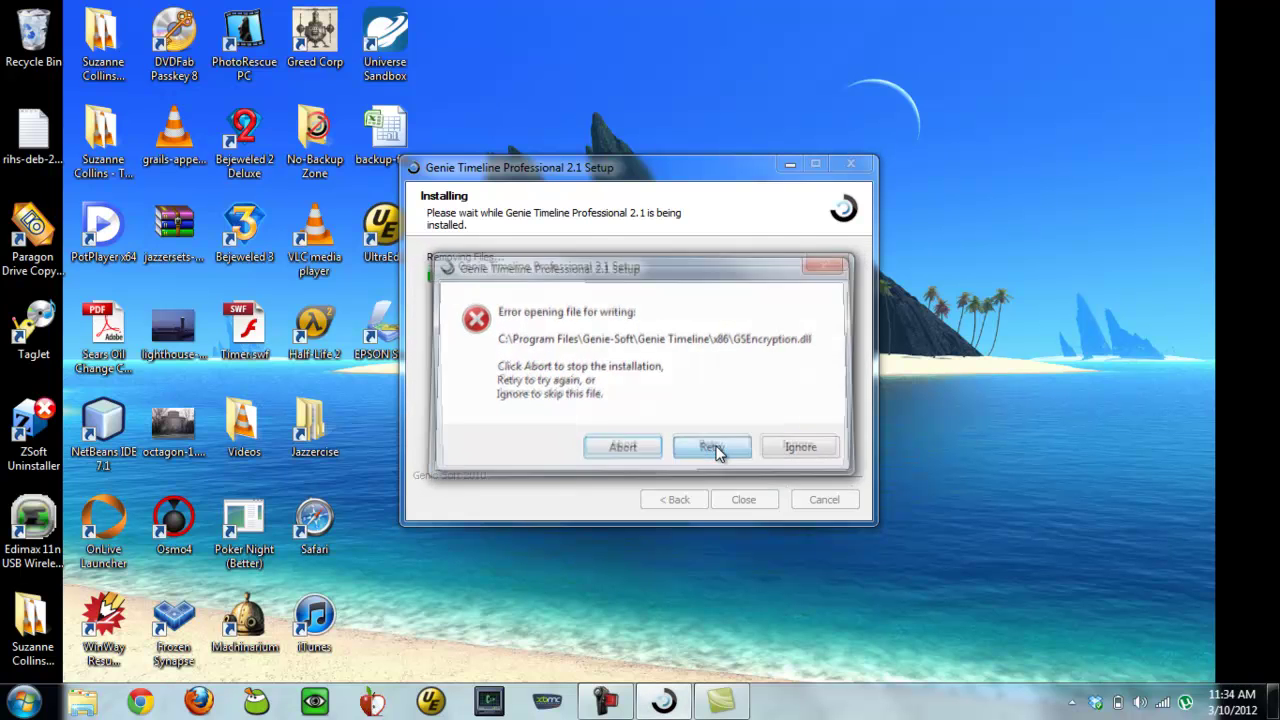
pyautogui.click(715, 450)
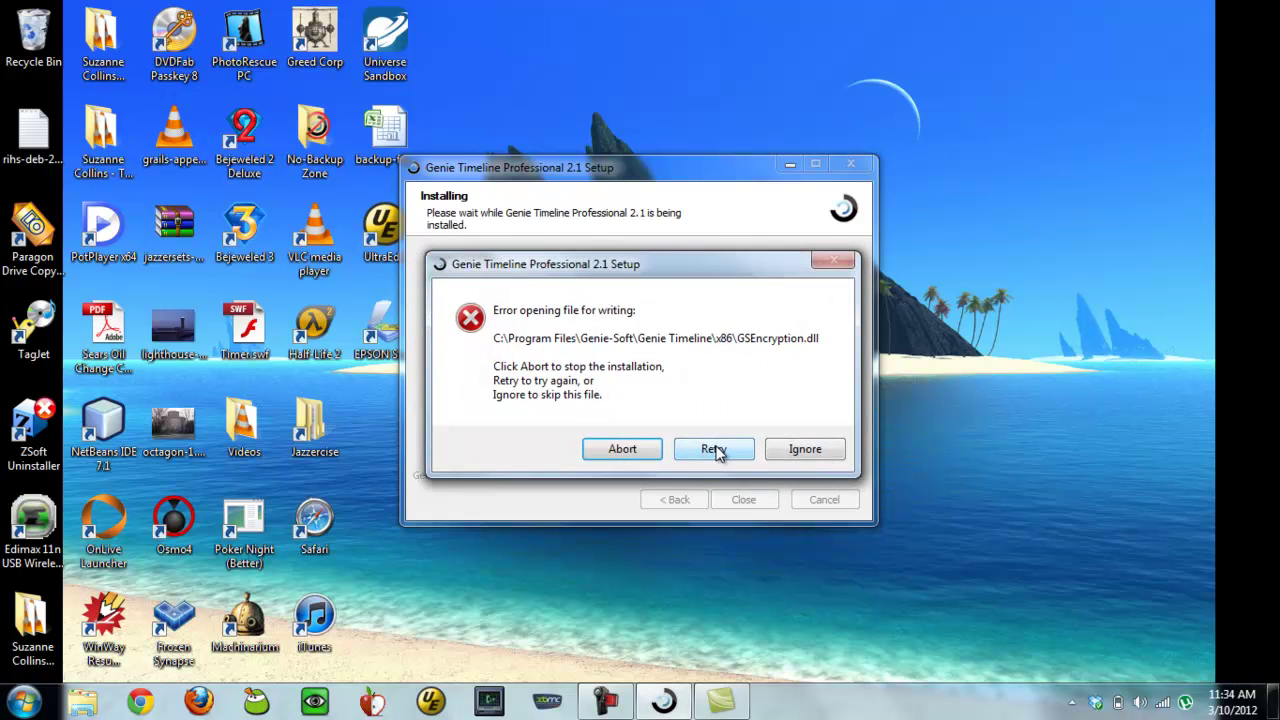
# - Ignore each failed file write, including GSEncryption.dll, GSIndexDB.dll, GSTimelineContextMenu.dll and msvcr100.dll
pyautogui.click(823, 455)
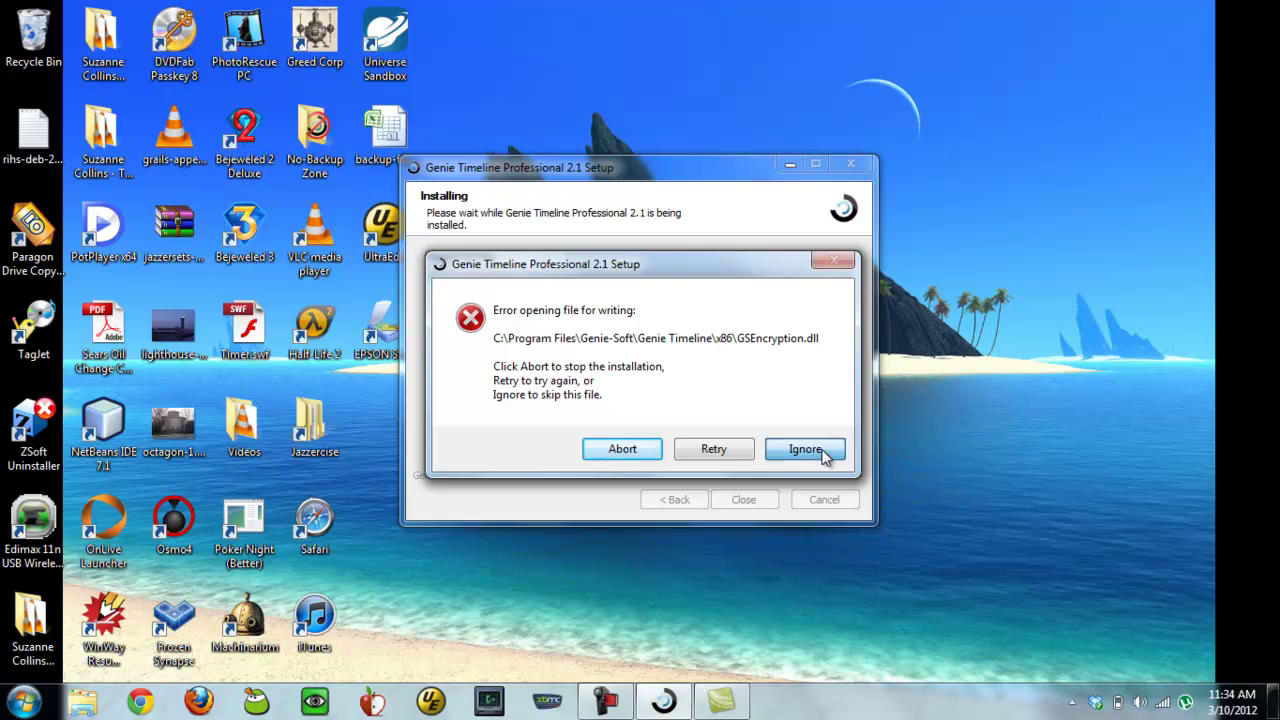
pyautogui.click(825, 455)
pyautogui.click(823, 452)
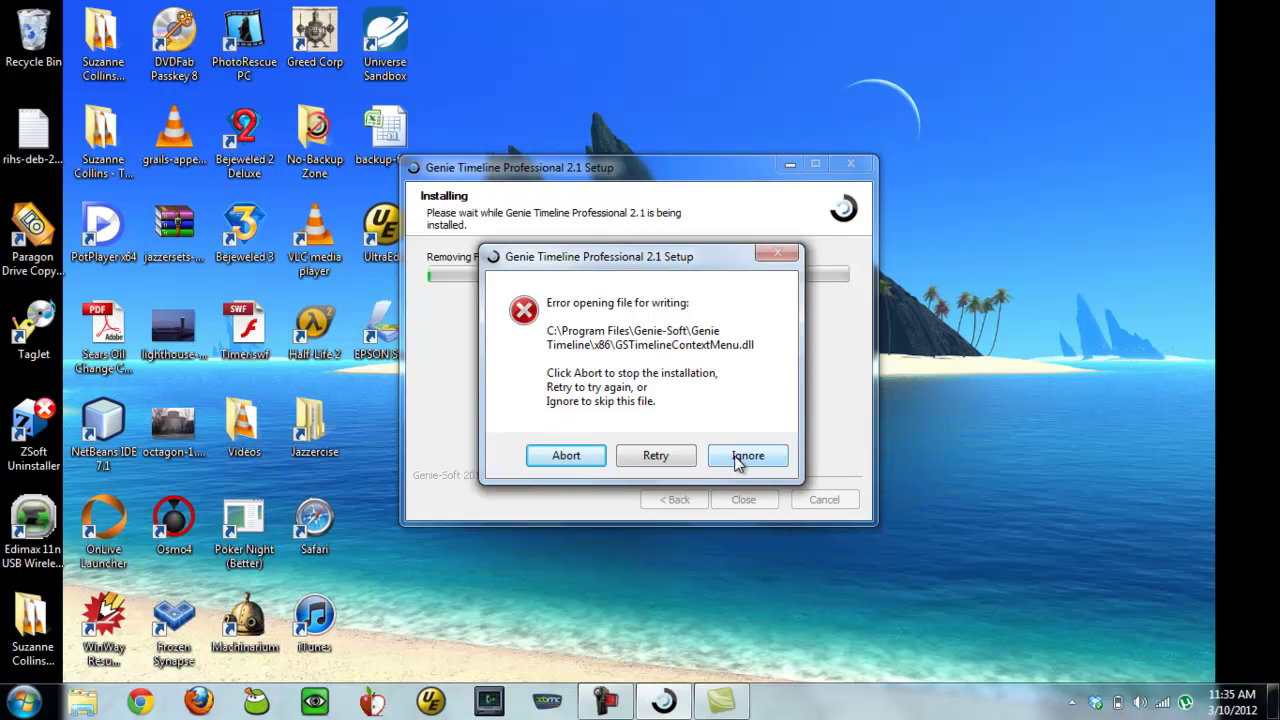
pyautogui.click(738, 456)
pyautogui.click(788, 454)
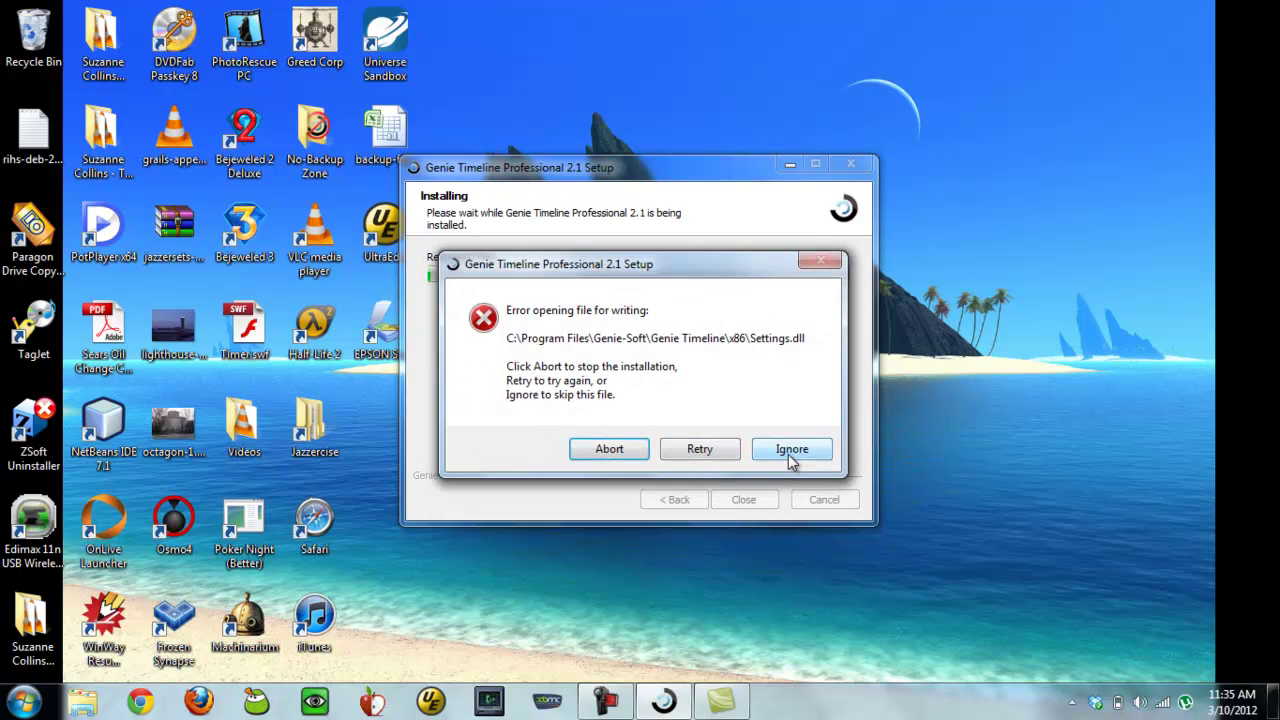
pyautogui.click(788, 454)
pyautogui.click(788, 454)
pyautogui.click(788, 454)
pyautogui.click(788, 454)
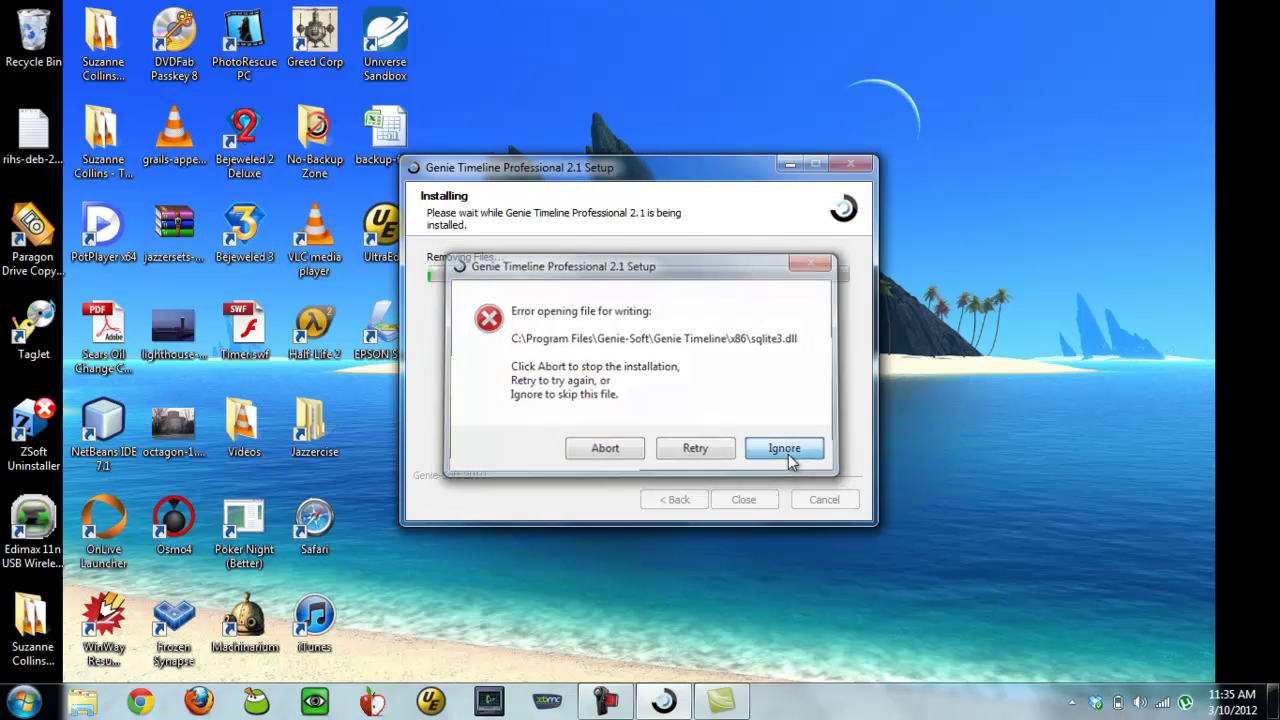
pyautogui.click(788, 454)
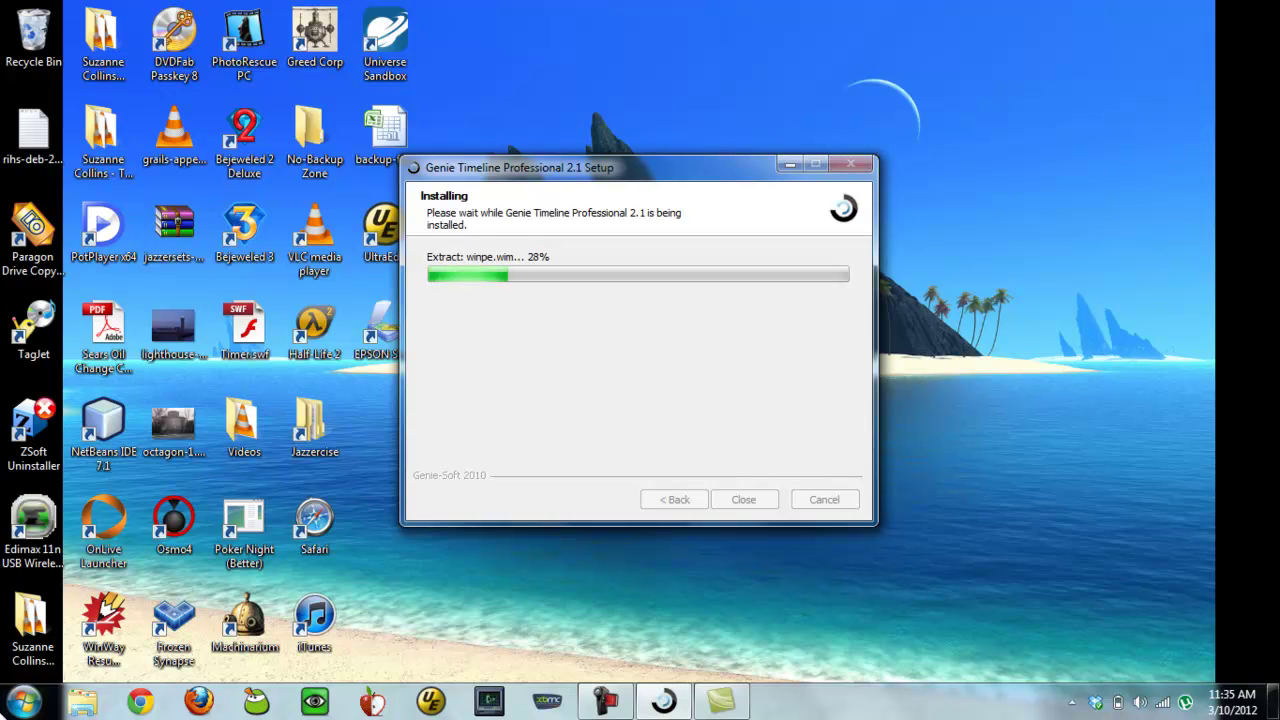
pyautogui.click(22, 702)
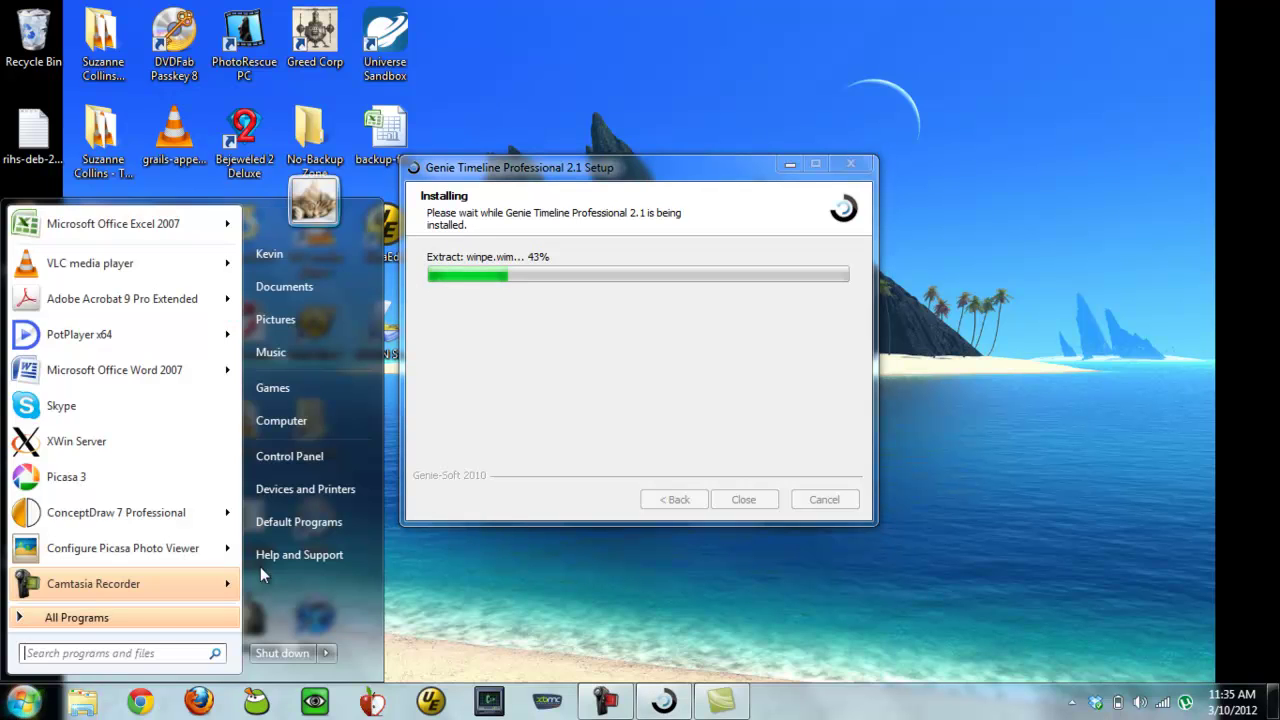
pyautogui.click(305, 458)
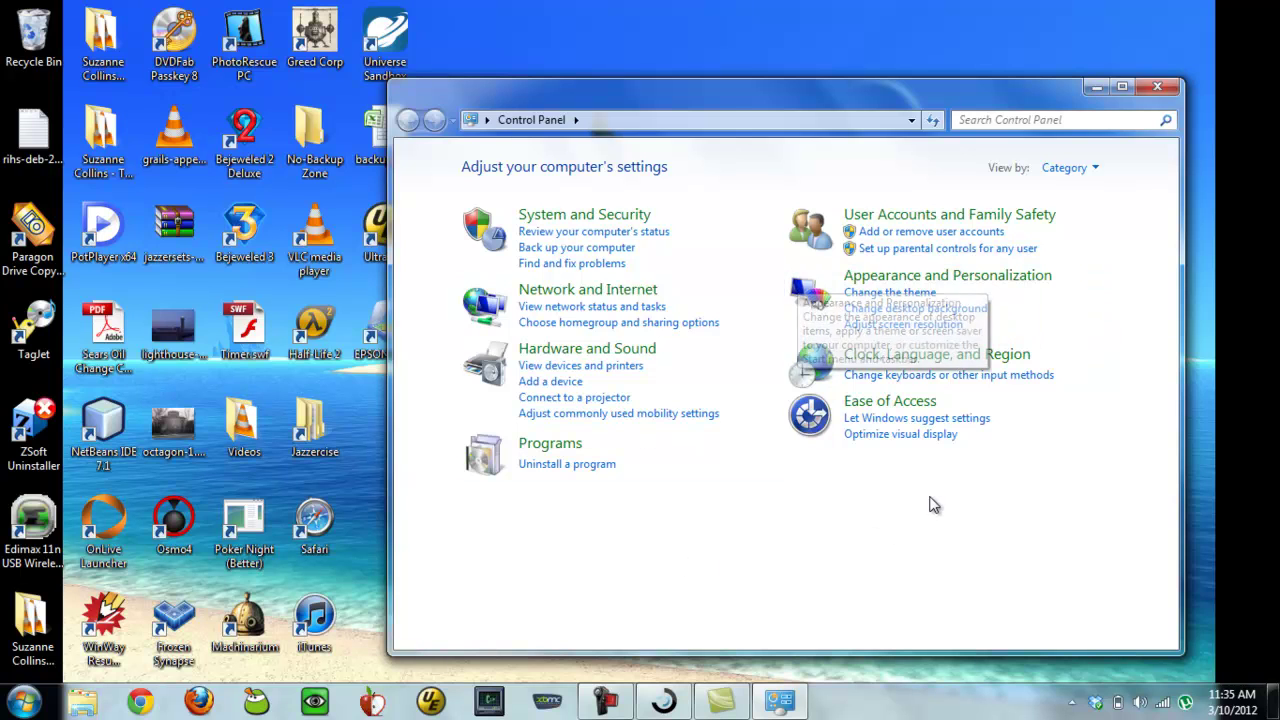
pyautogui.click(660, 232)
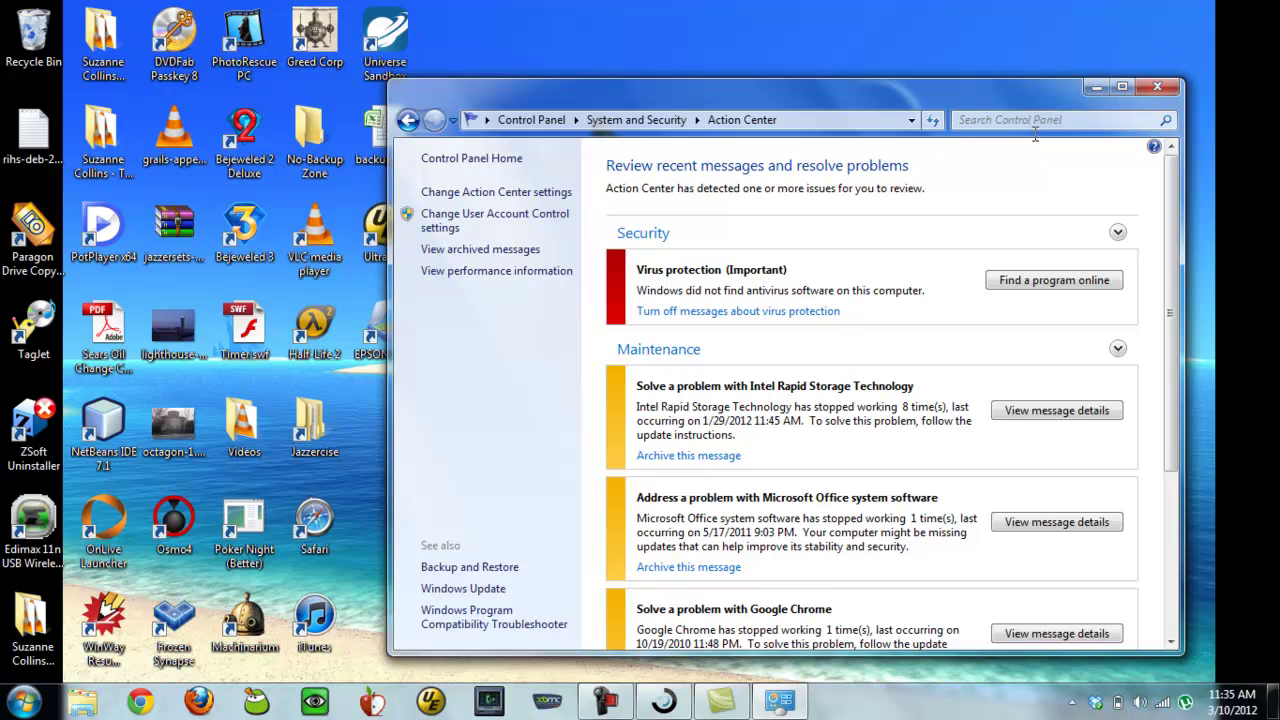
pyautogui.click(1156, 89)
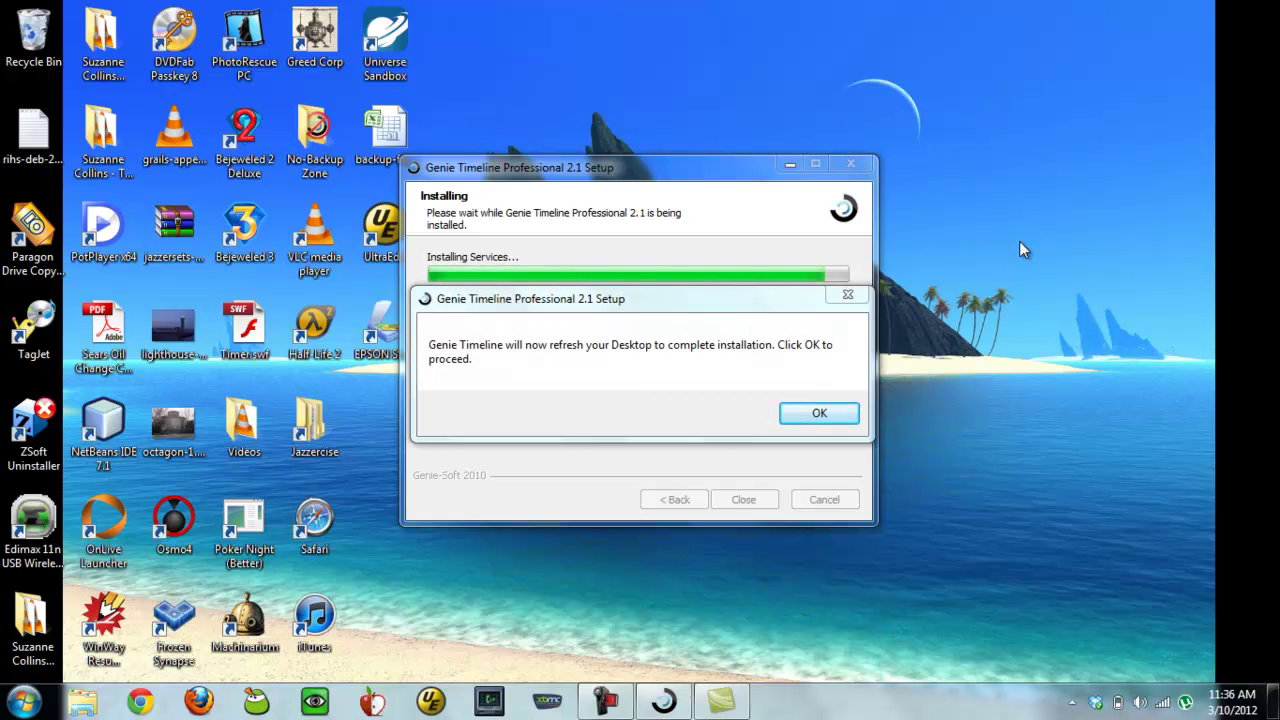
# - Acknowledge the desktop refresh message so the installation completes
pyautogui.click(831, 413)
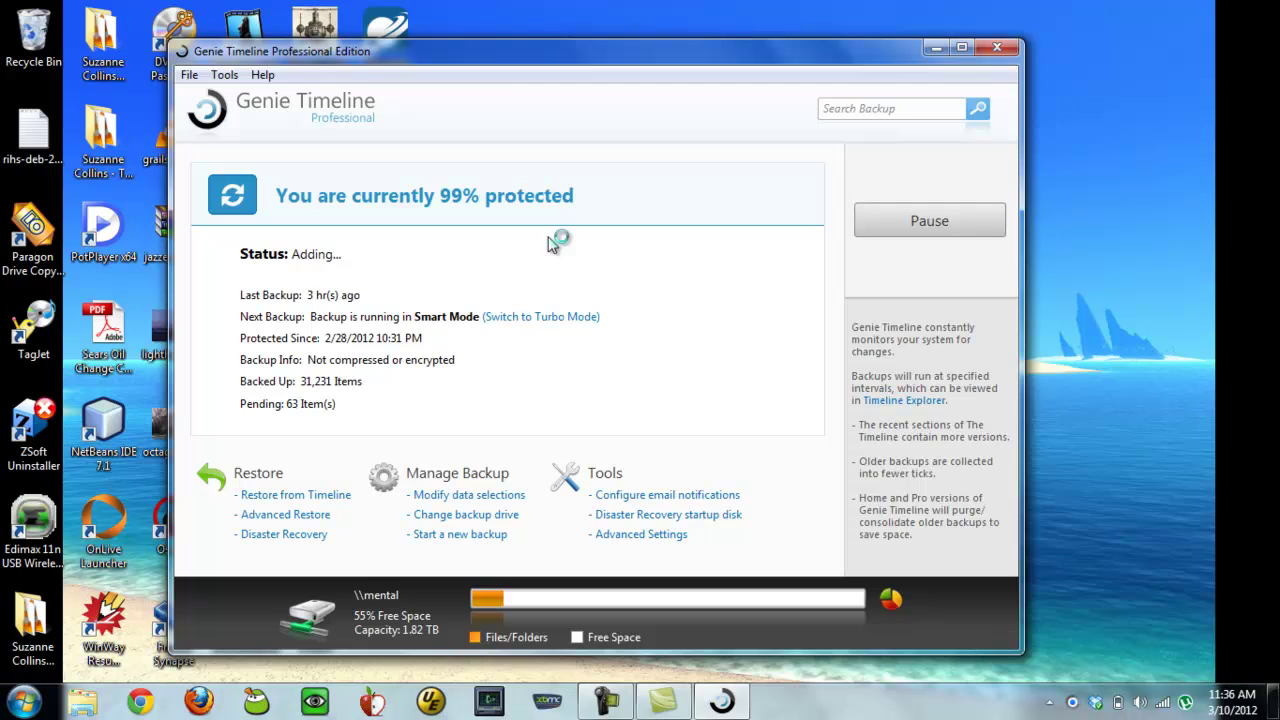
# - Check the build number 2.1.14.346 in the About box, then close it
pyautogui.click(263, 75)
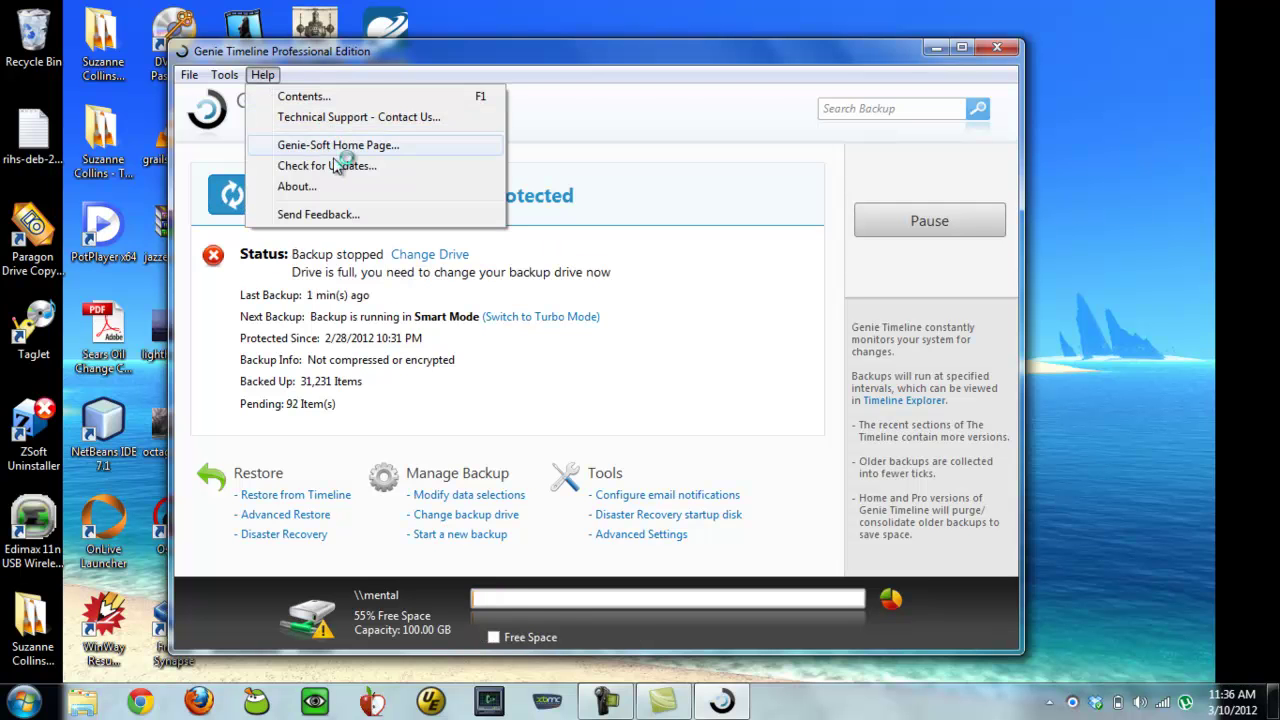
pyautogui.click(379, 189)
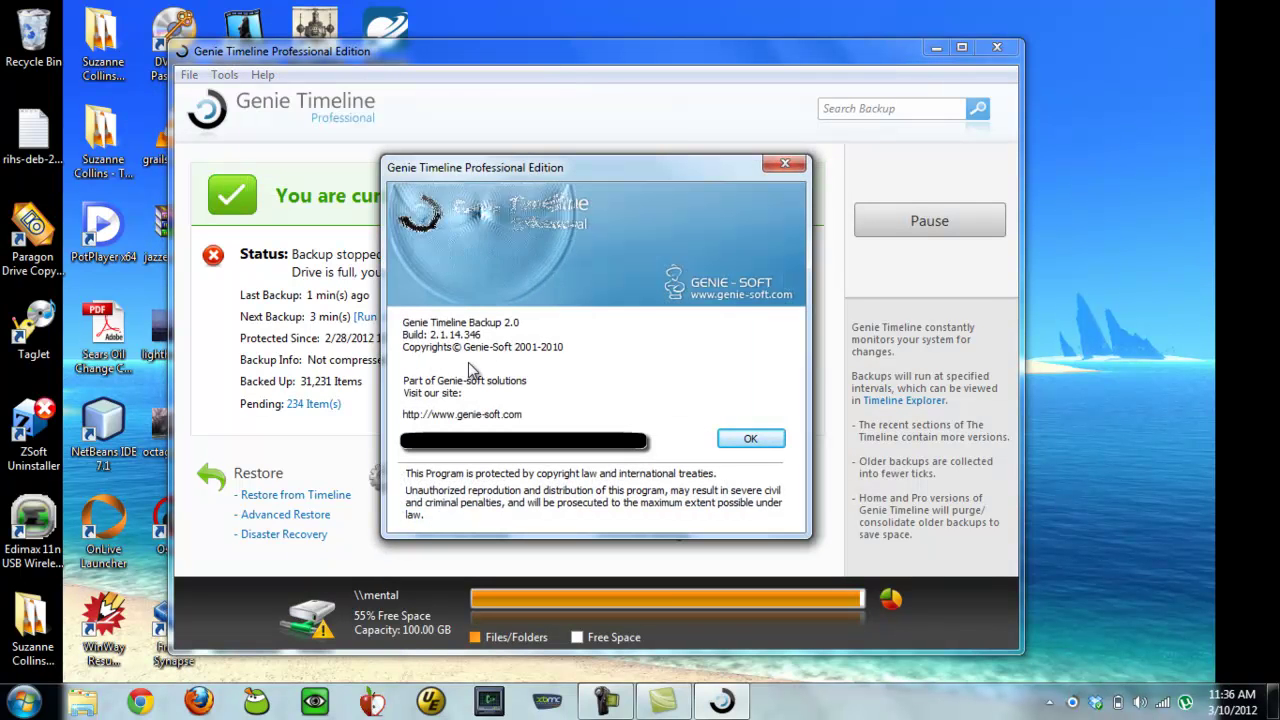
pyautogui.click(750, 438)
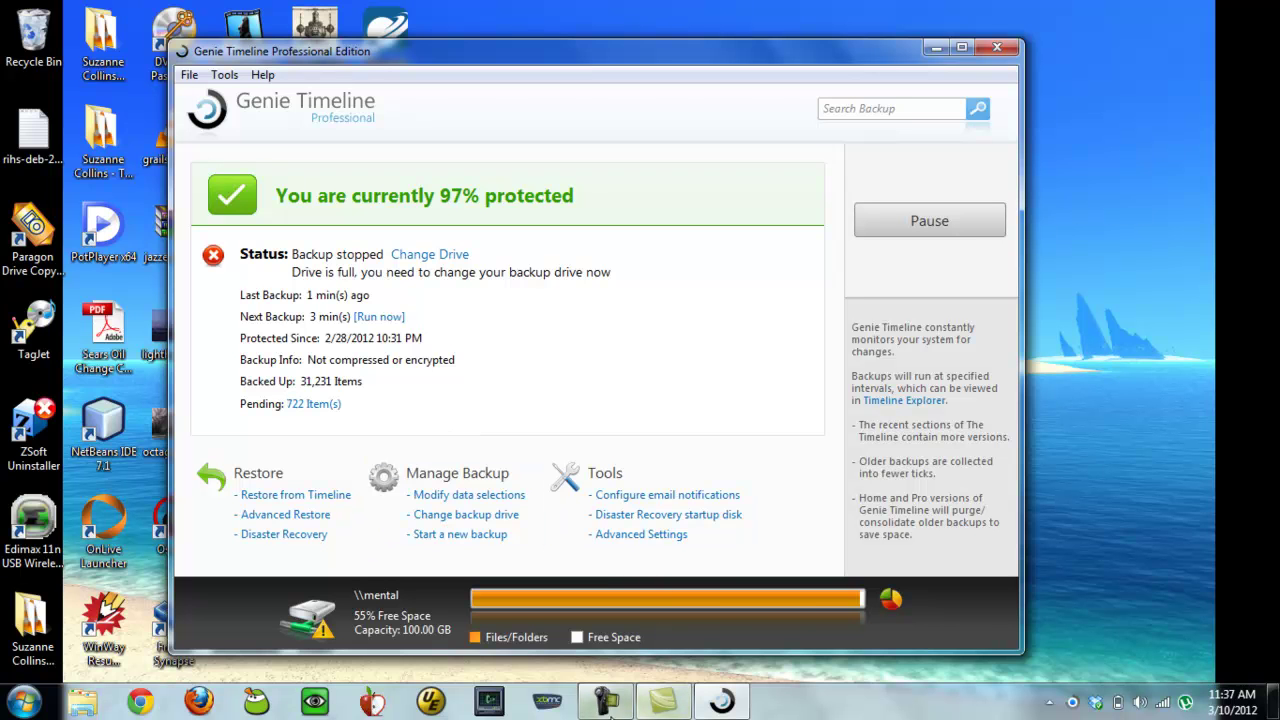
pyautogui.moveTo(605, 706)
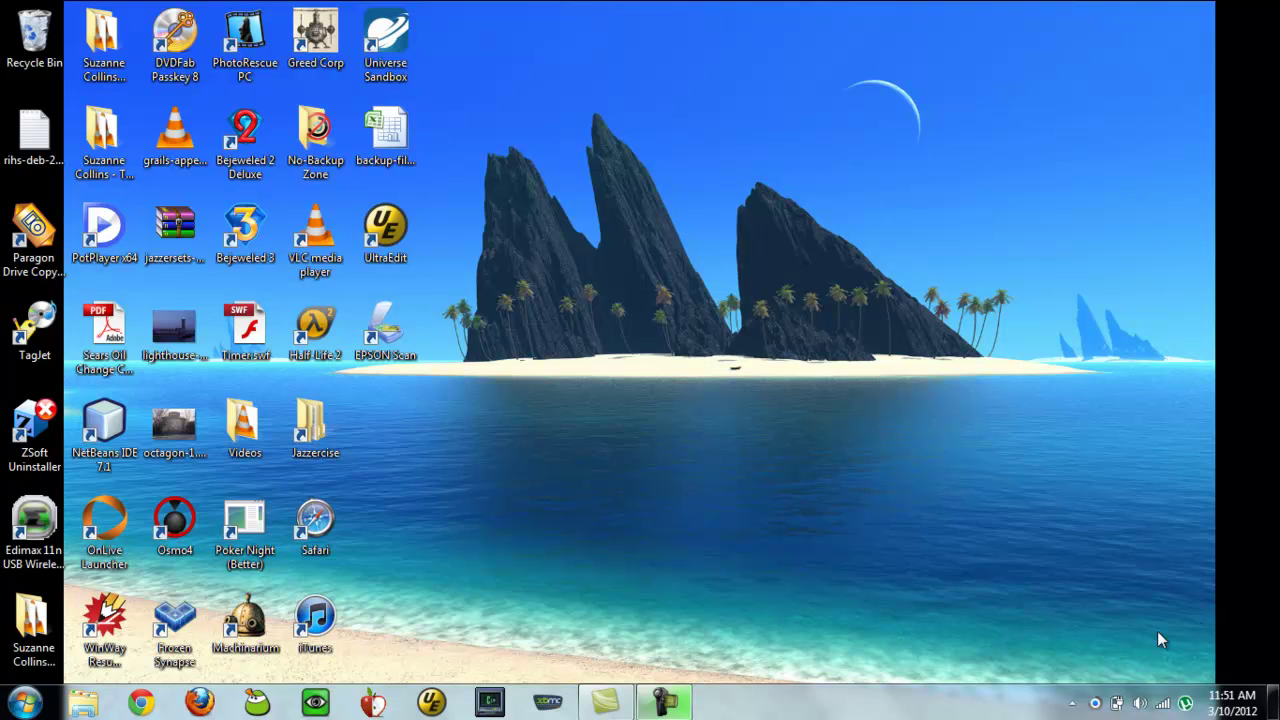
# - Open Genie Timeline's main status window from its tray icon
pyautogui.moveTo(1097, 707)
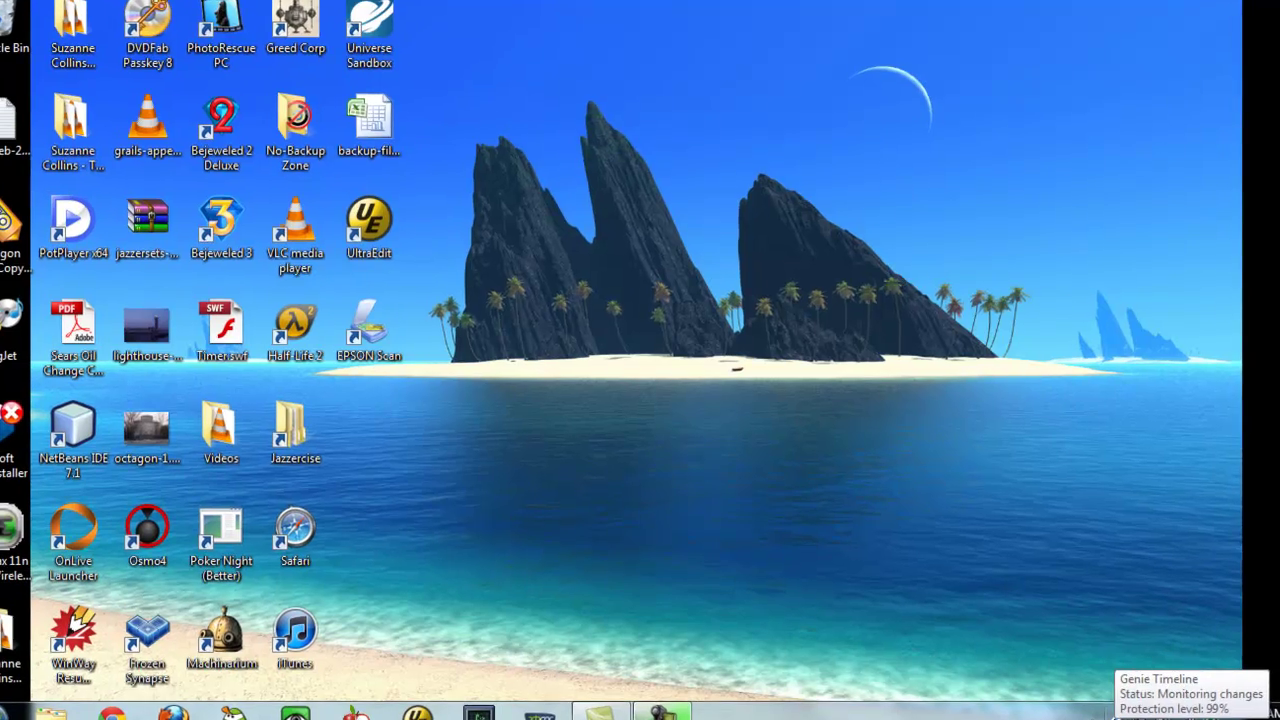
pyautogui.doubleClick(1118, 716)
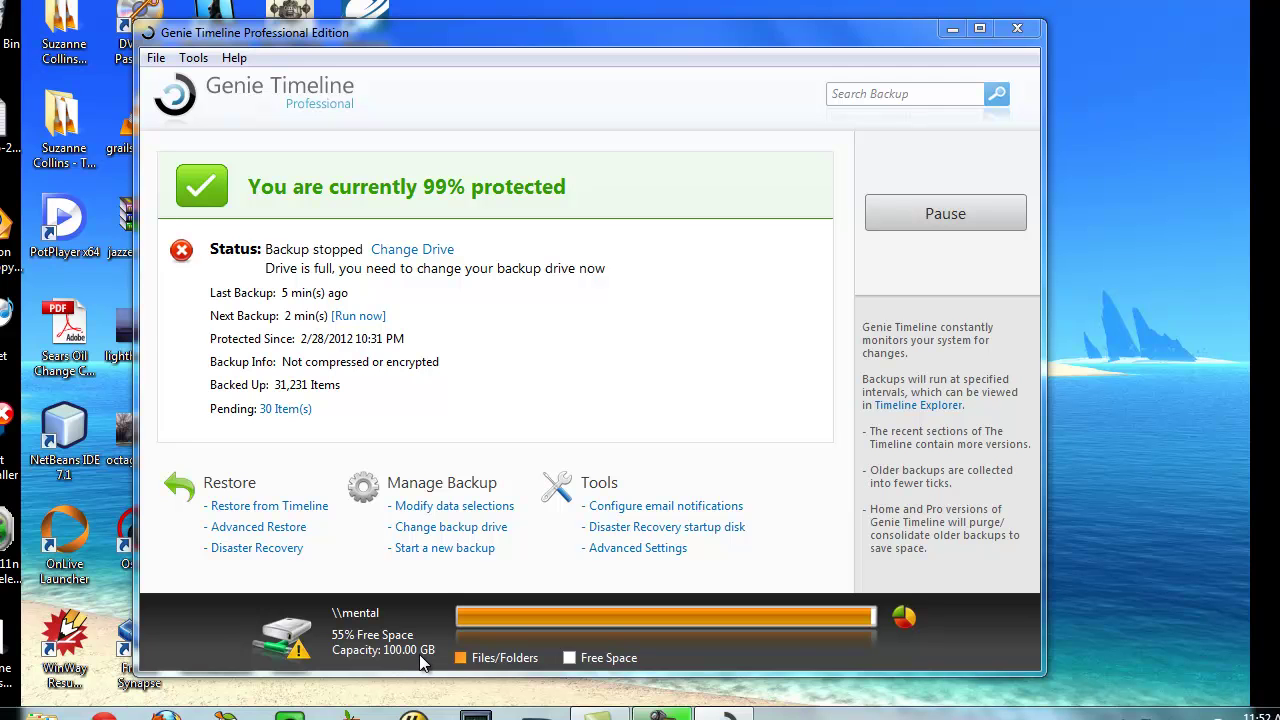
pyautogui.click(357, 618)
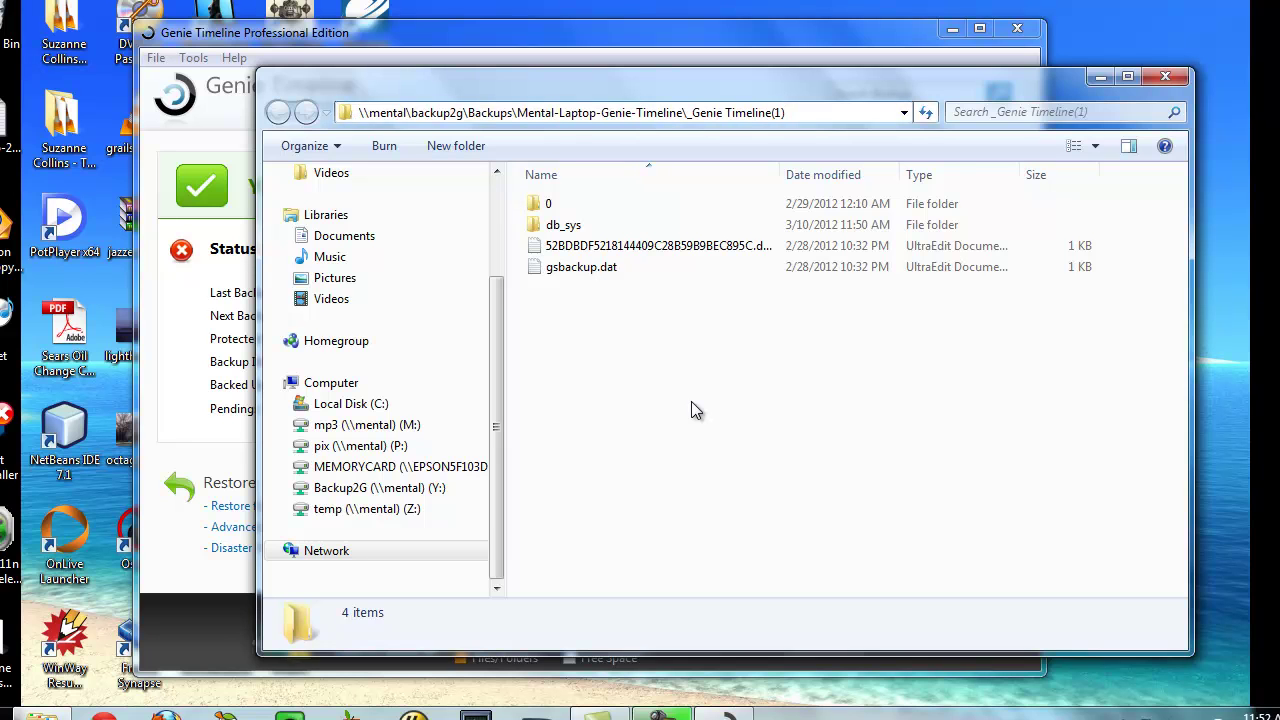
pyautogui.hotkey('shift', 'Right')
pyautogui.hotkey('shift', 'Right')
pyautogui.hotkey('shift', 'Right')
pyautogui.hotkey('shift', 'Right')
pyautogui.hotkey('shift', 'Right')
pyautogui.hotkey('shift', 'Right')
pyautogui.hotkey('shift', 'Right')
pyautogui.hotkey('shift', 'Right')
pyautogui.hotkey('shift', 'Right')
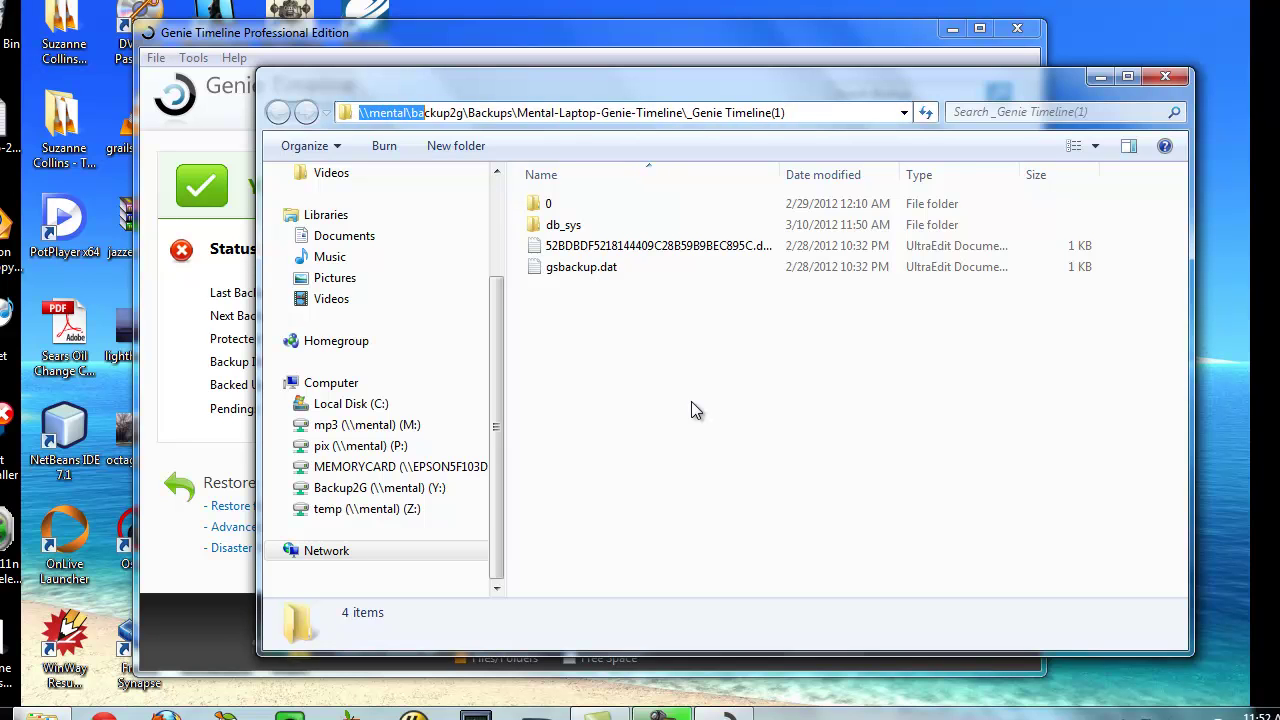
pyautogui.hotkey('shift', 'Right')
pyautogui.hotkey('shift', 'Right')
pyautogui.hotkey('shift', 'Right')
pyautogui.hotkey('shift', 'Right')
pyautogui.hotkey('shift', 'Right')
pyautogui.hotkey('shift', 'Right')
pyautogui.hotkey('shift', 'Right')
pyautogui.hotkey('shift', 'Right')
pyautogui.hotkey('shift', 'Right')
pyautogui.hotkey('shift', 'Right')
pyautogui.hotkey('shift', 'Right')
pyautogui.hotkey('shift', 'Right')
pyautogui.hotkey('shift', 'Right')
pyautogui.hotkey('shift', 'Right')
pyautogui.hotkey('shift', 'Right')
pyautogui.hotkey('shift', 'Right')
pyautogui.hotkey('shift', 'Right')
pyautogui.hotkey('shift', 'Right')
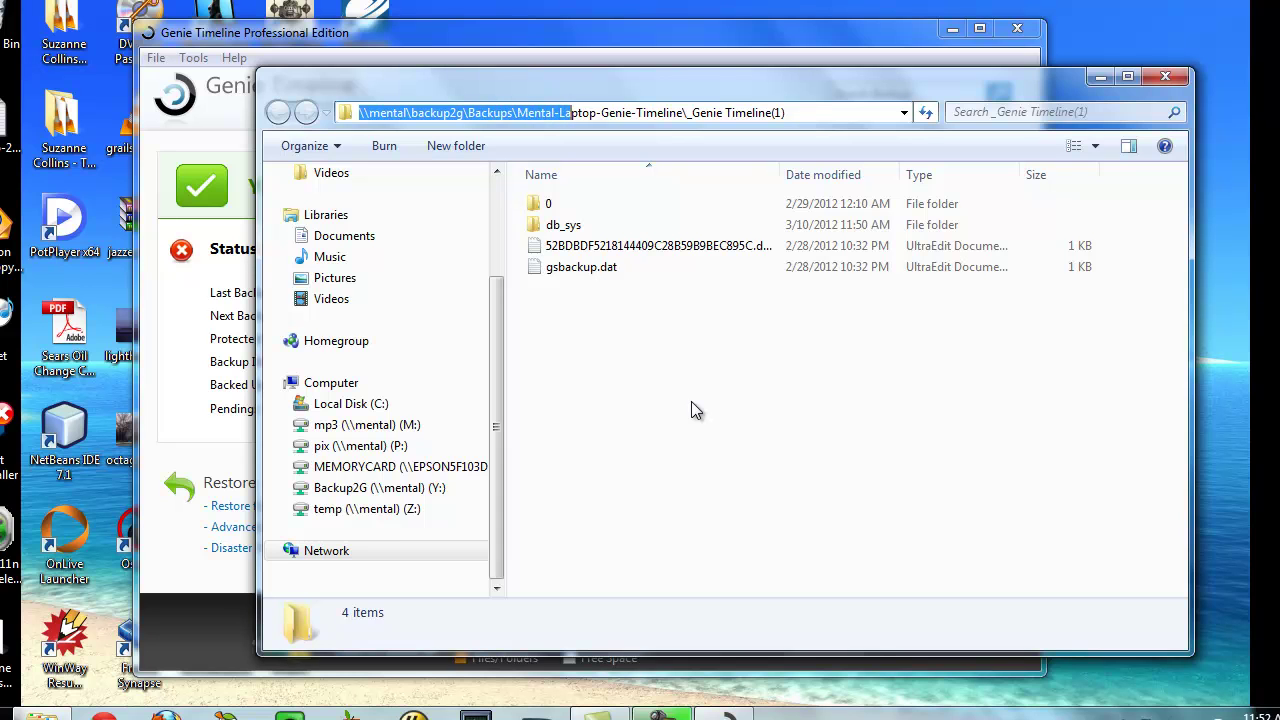
pyautogui.hotkey('shift', 'Right')
pyautogui.hotkey('shift', 'Right')
pyautogui.hotkey('shift', 'Right')
pyautogui.hotkey('shift', 'Right')
pyautogui.hotkey('shift', 'Right')
pyautogui.hotkey('shift', 'Right')
pyautogui.hotkey('shift', 'Right')
pyautogui.hotkey('shift', 'Right')
pyautogui.hotkey('shift', 'Right')
pyautogui.hotkey('shift', 'Right')
pyautogui.hotkey('shift', 'Right')
pyautogui.hotkey('shift', 'Right')
pyautogui.hotkey('shift', 'Right')
pyautogui.hotkey('shift', 'Right')
pyautogui.hotkey('shift', 'Right')
pyautogui.hotkey('shift', 'Right')
pyautogui.hotkey('shift', 'Right')
pyautogui.hotkey('shift', 'Right')
pyautogui.hotkey('shift', 'Right')
pyautogui.hotkey('shift', 'Right')
pyautogui.hotkey('shift', 'Right')
pyautogui.hotkey('shift', 'Right')
pyautogui.hotkey('shift', 'Right')
pyautogui.hotkey('shift', 'Right')
pyautogui.hotkey('shift', 'Right')
pyautogui.hotkey('shift', 'Right')
pyautogui.hotkey('shift', 'Right')
pyautogui.hotkey('shift', 'Right')
pyautogui.hotkey('shift', 'Right')
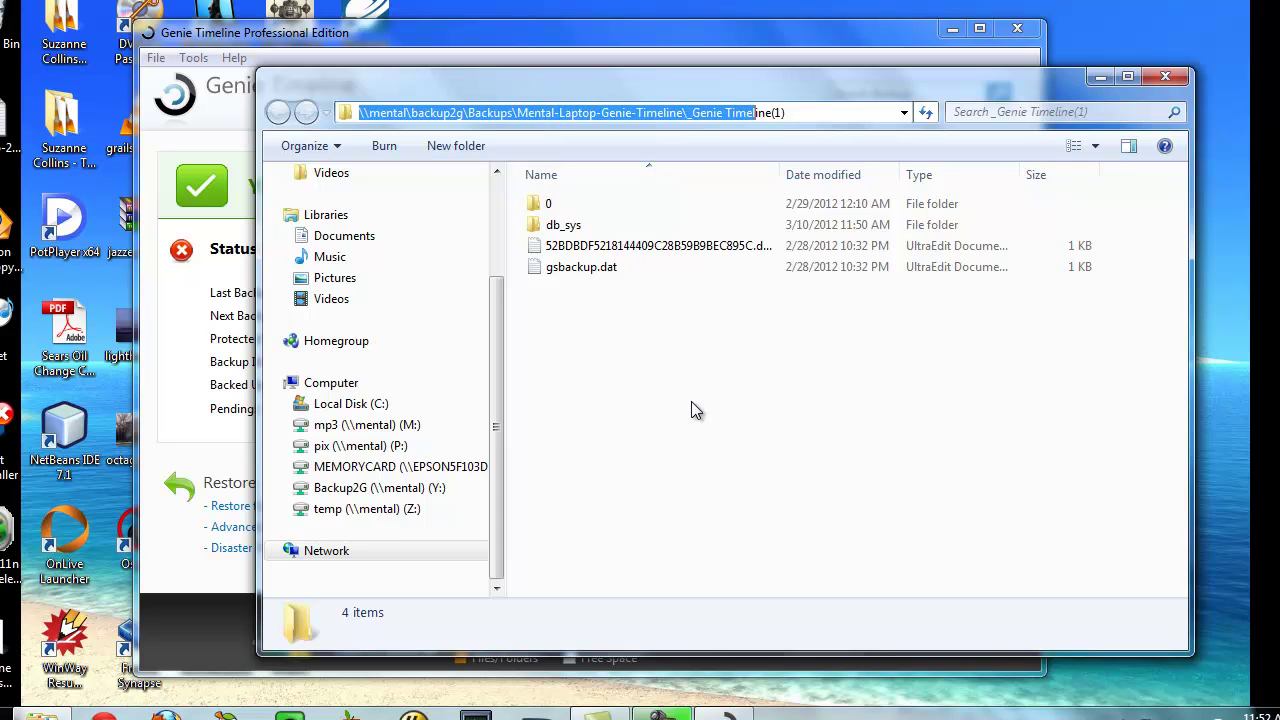
pyautogui.press('Right')
pyautogui.press('Right')
pyautogui.press('Right')
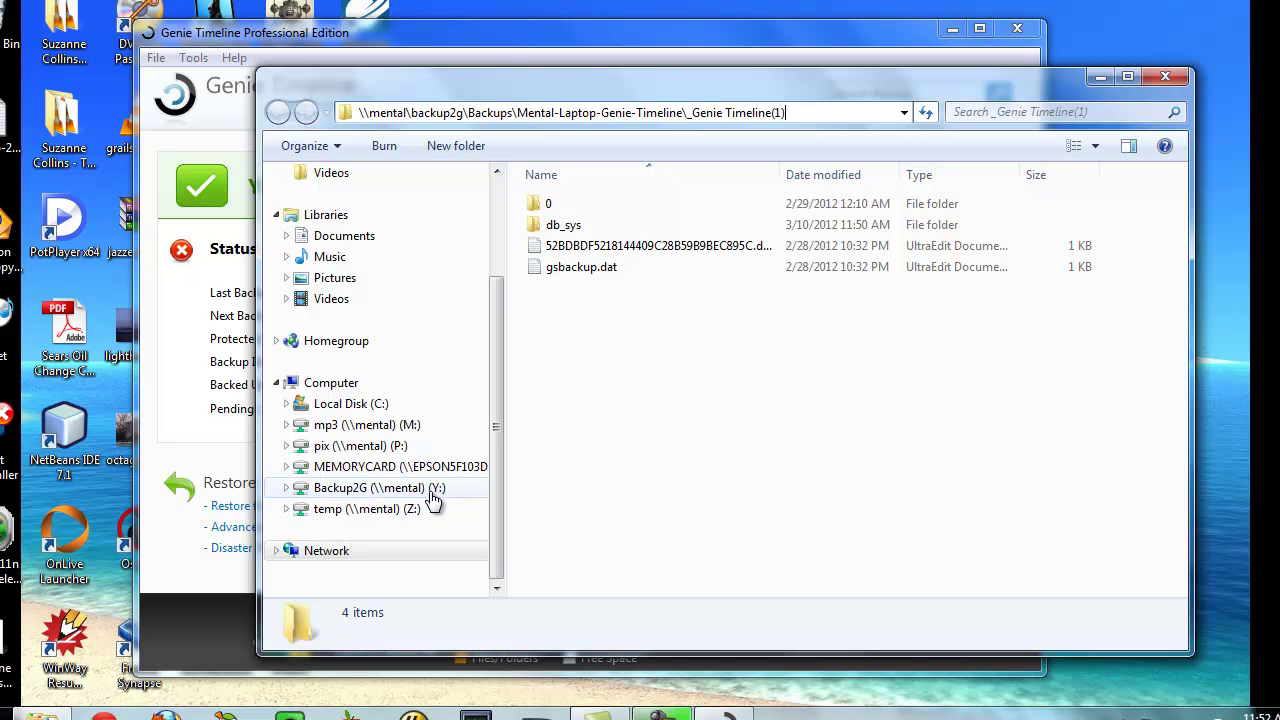
pyautogui.click(347, 388)
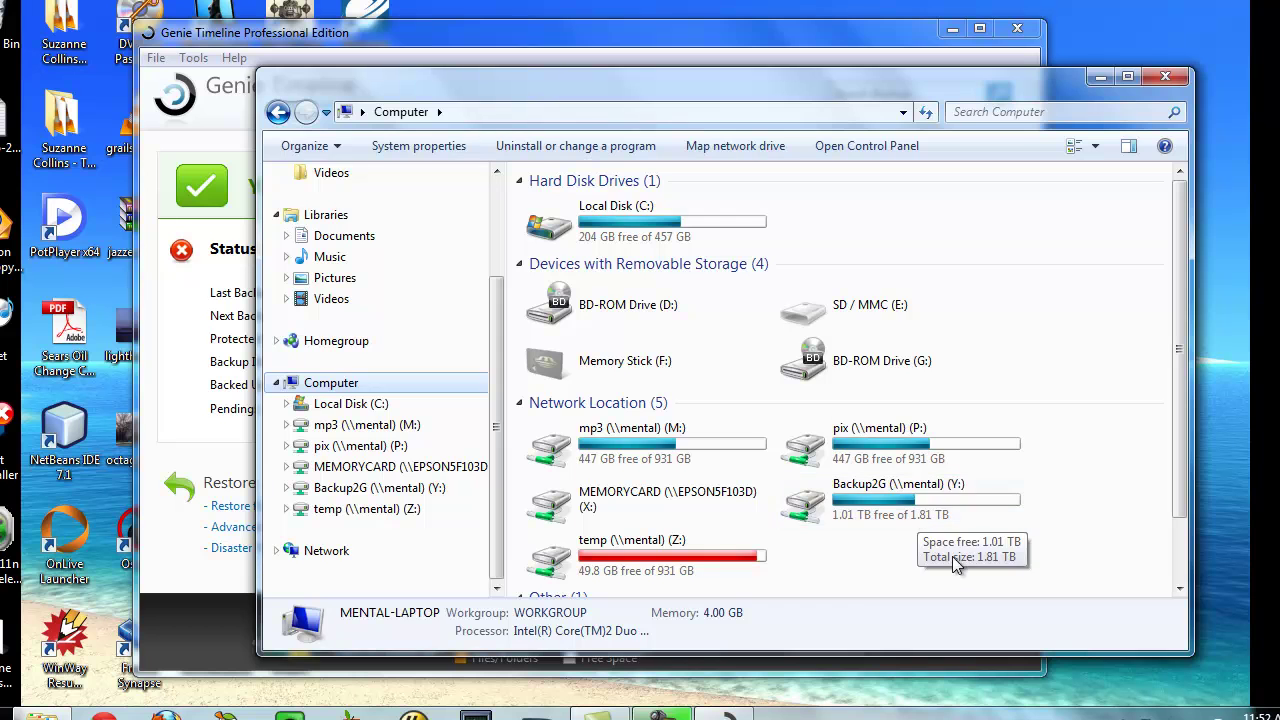
pyautogui.hotkey('alt', 'F4')
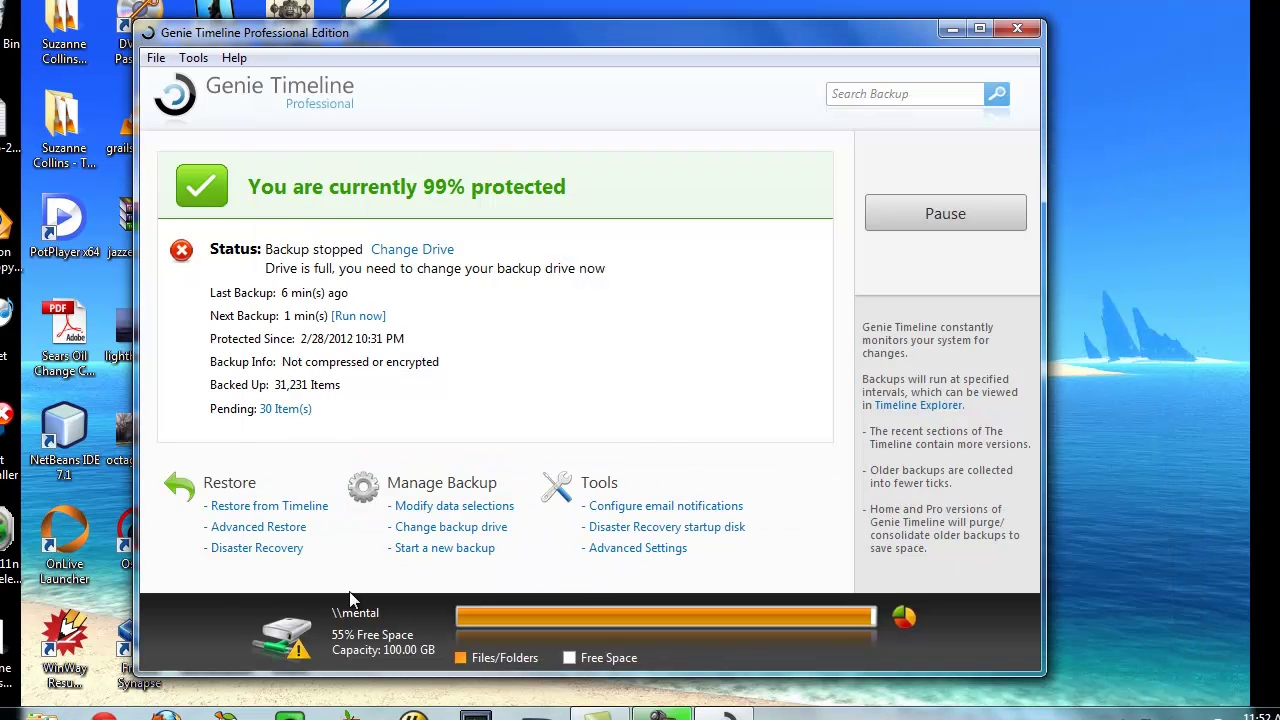
# - Open Properties for the _Genie Timeline(1) folder on the mental share, placed beside Genie Timeline
pyautogui.click(357, 616)
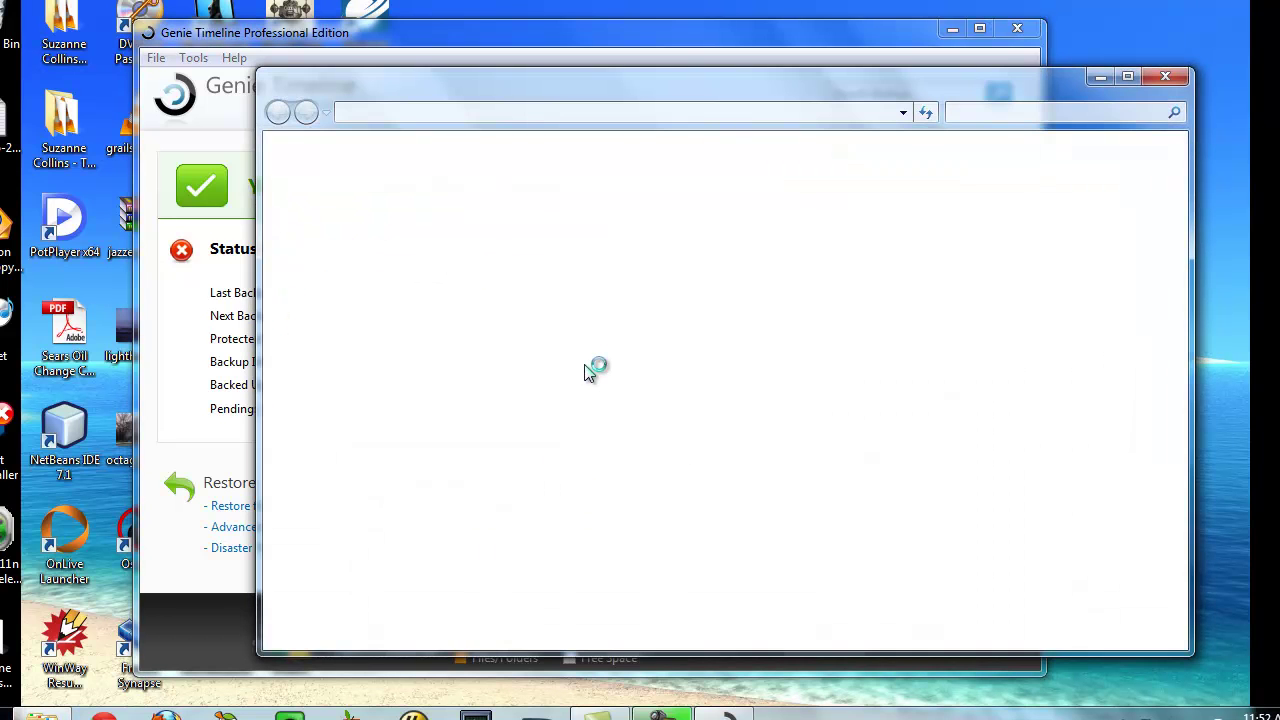
pyautogui.rightClick(697, 339)
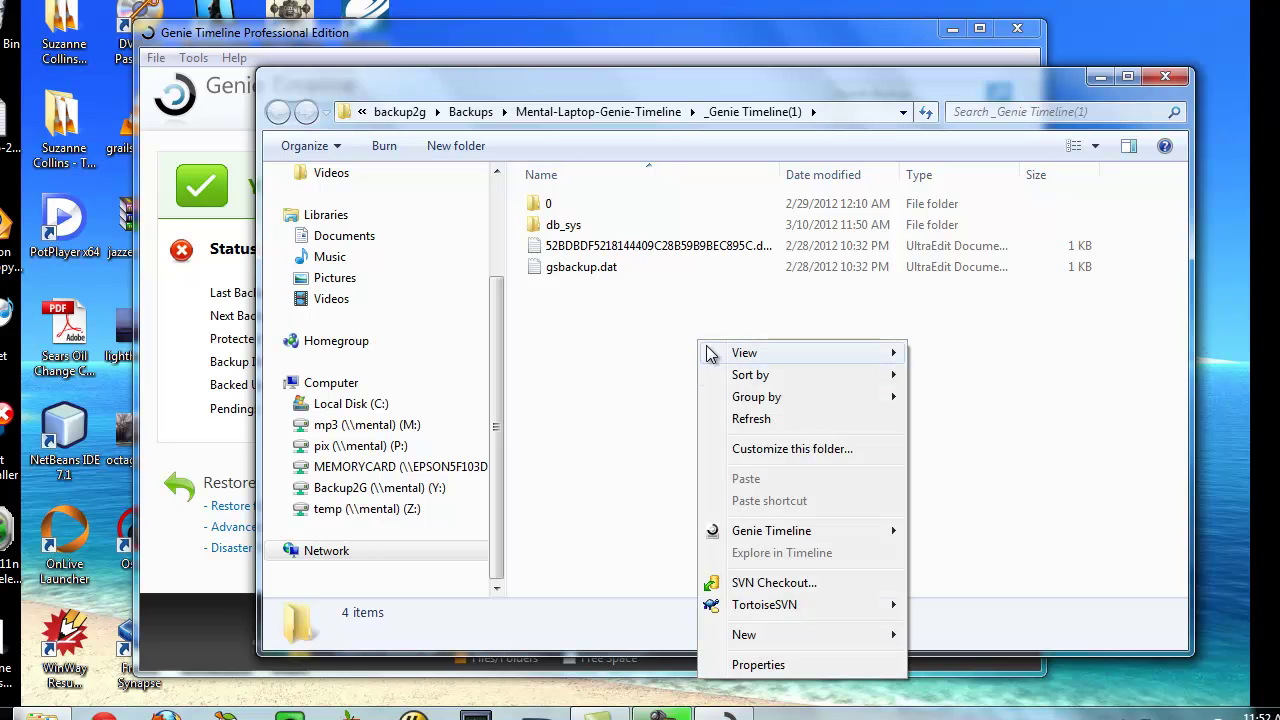
pyautogui.click(771, 670)
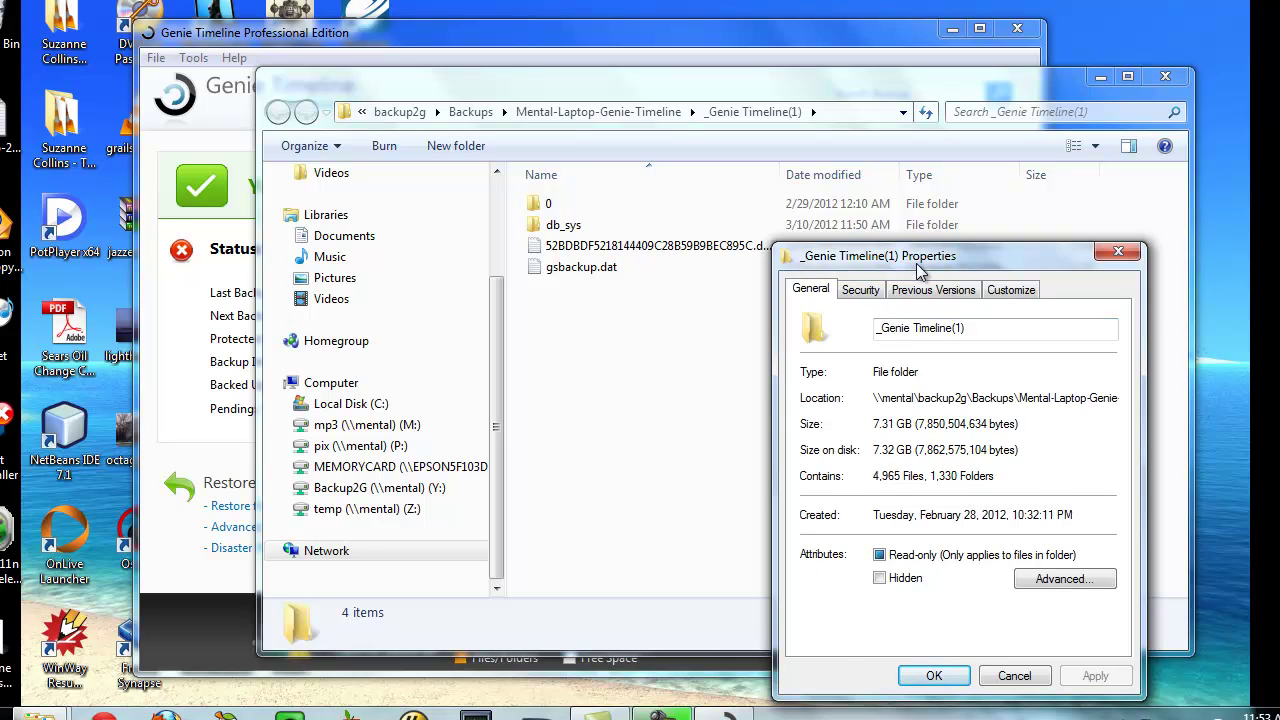
pyautogui.moveTo(920, 266); pyautogui.dragTo(1071, 227)
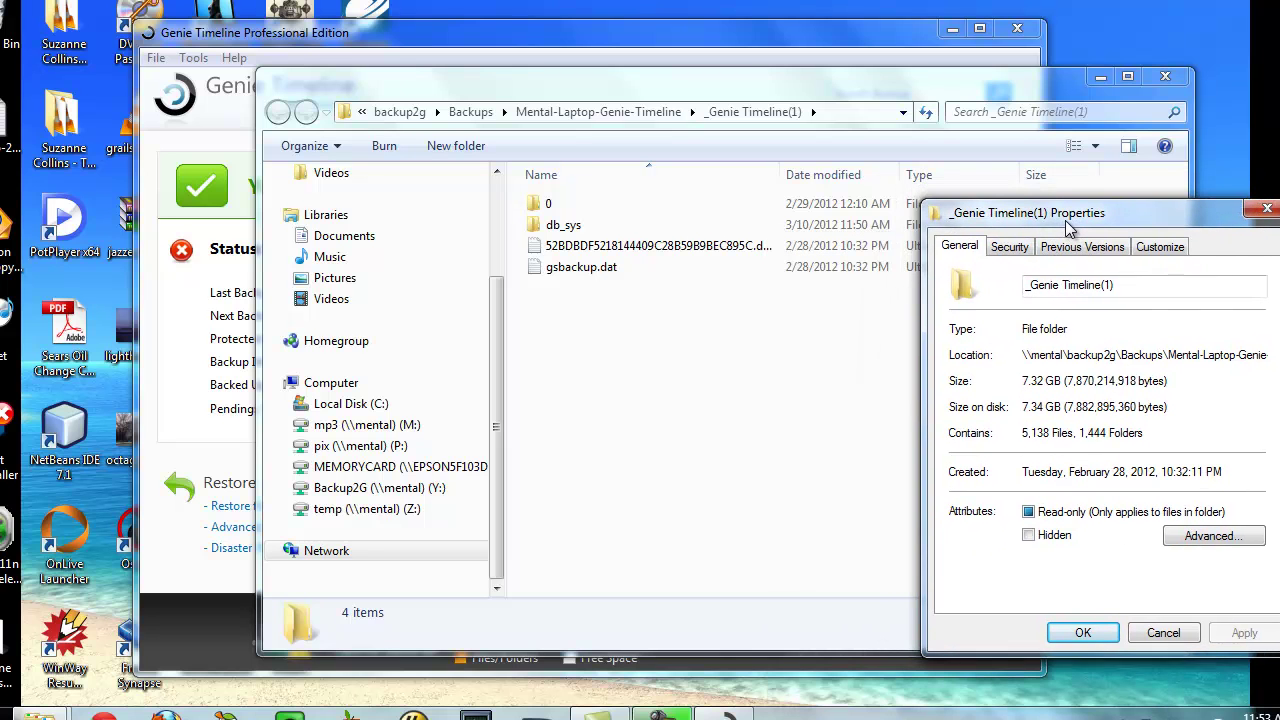
pyautogui.click(225, 643)
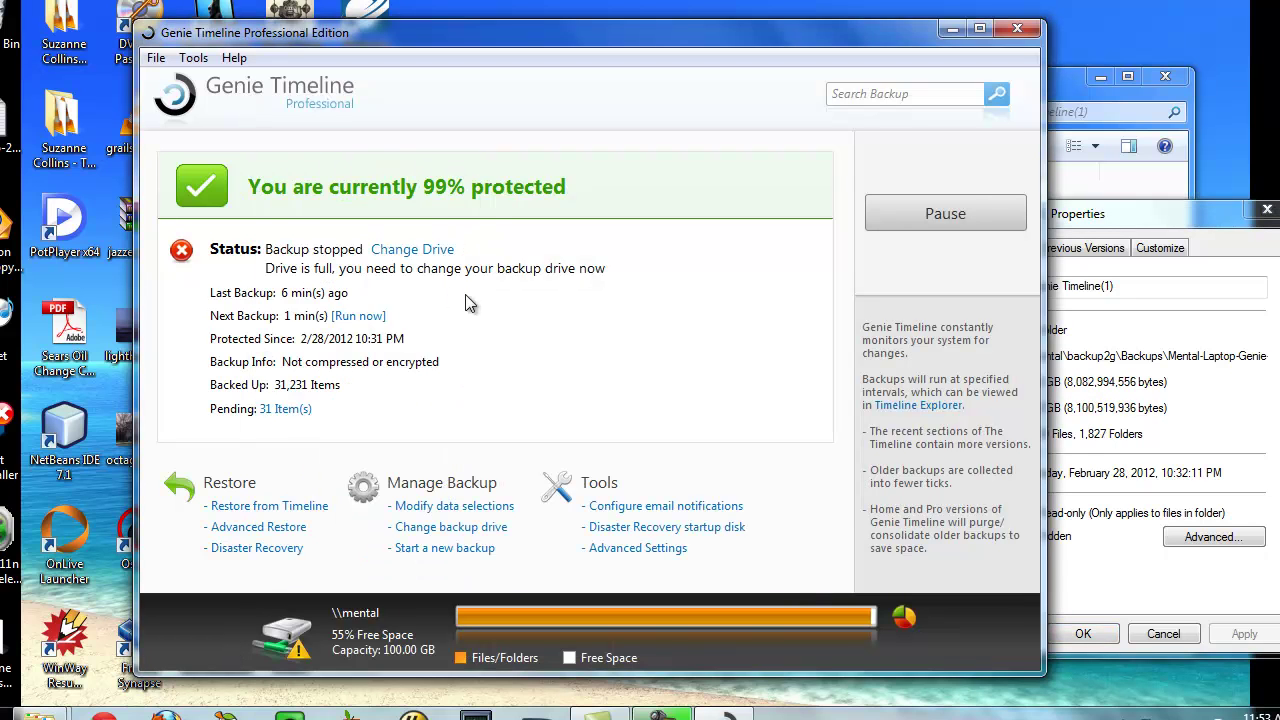
# - Glance at the Help menu, check the folder totals 48.4 GB in 23,911 files, then close Properties
pyautogui.click(235, 57)
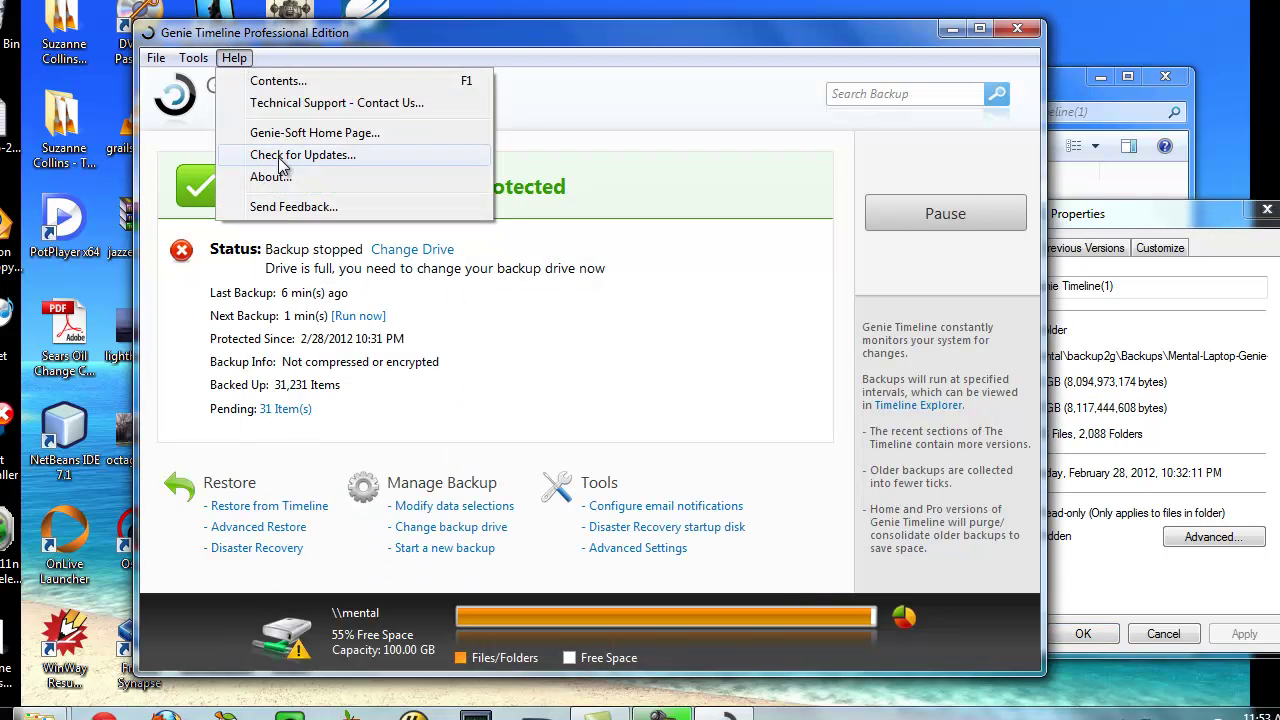
pyautogui.click(543, 311)
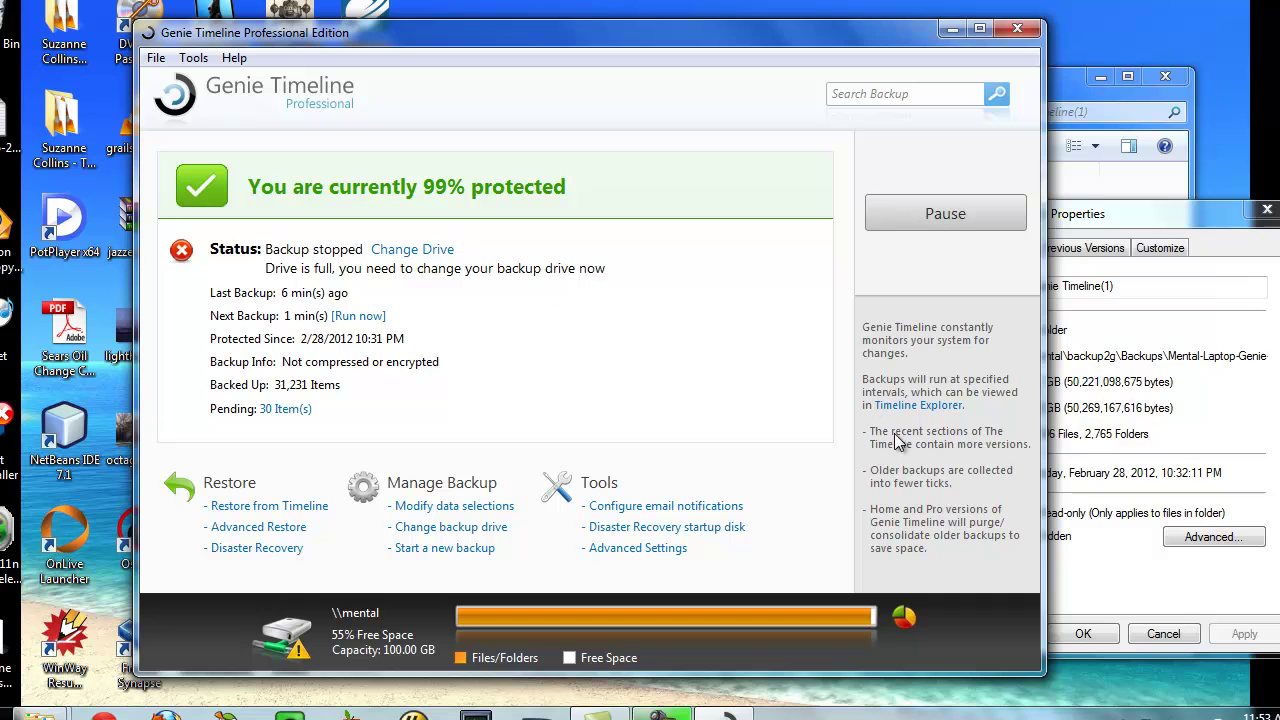
pyautogui.click(1050, 432)
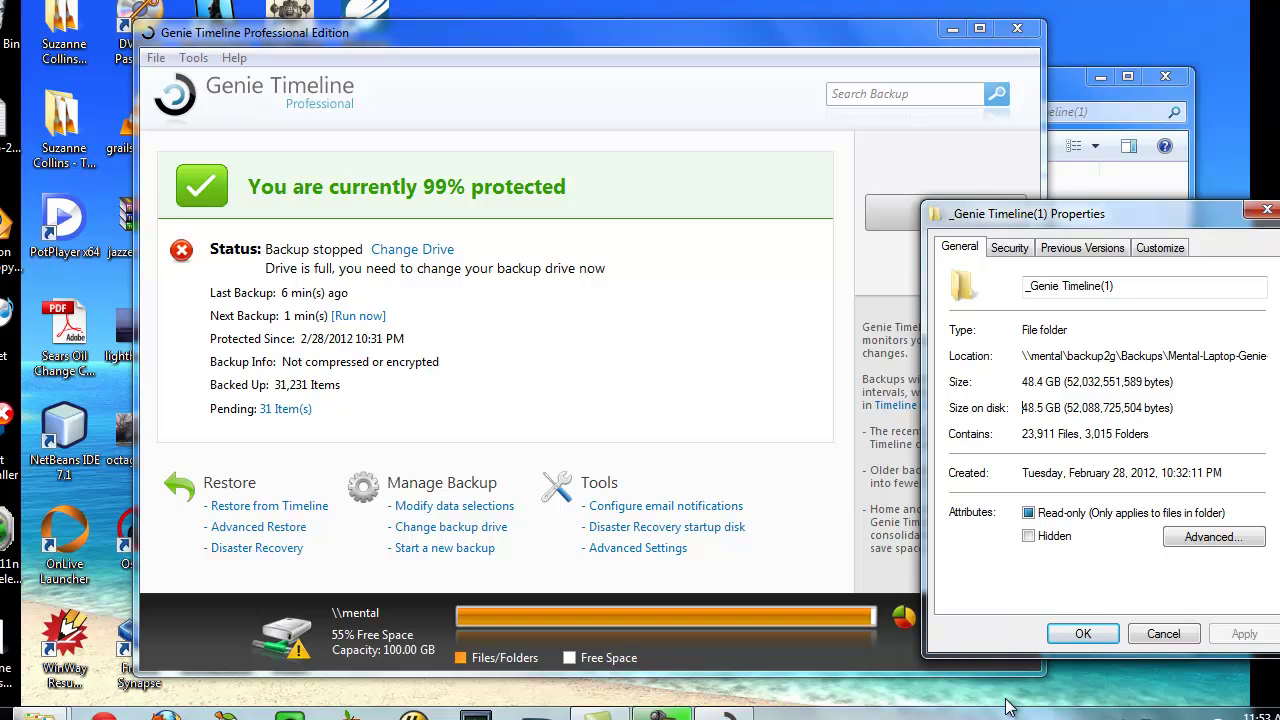
pyautogui.click(1179, 636)
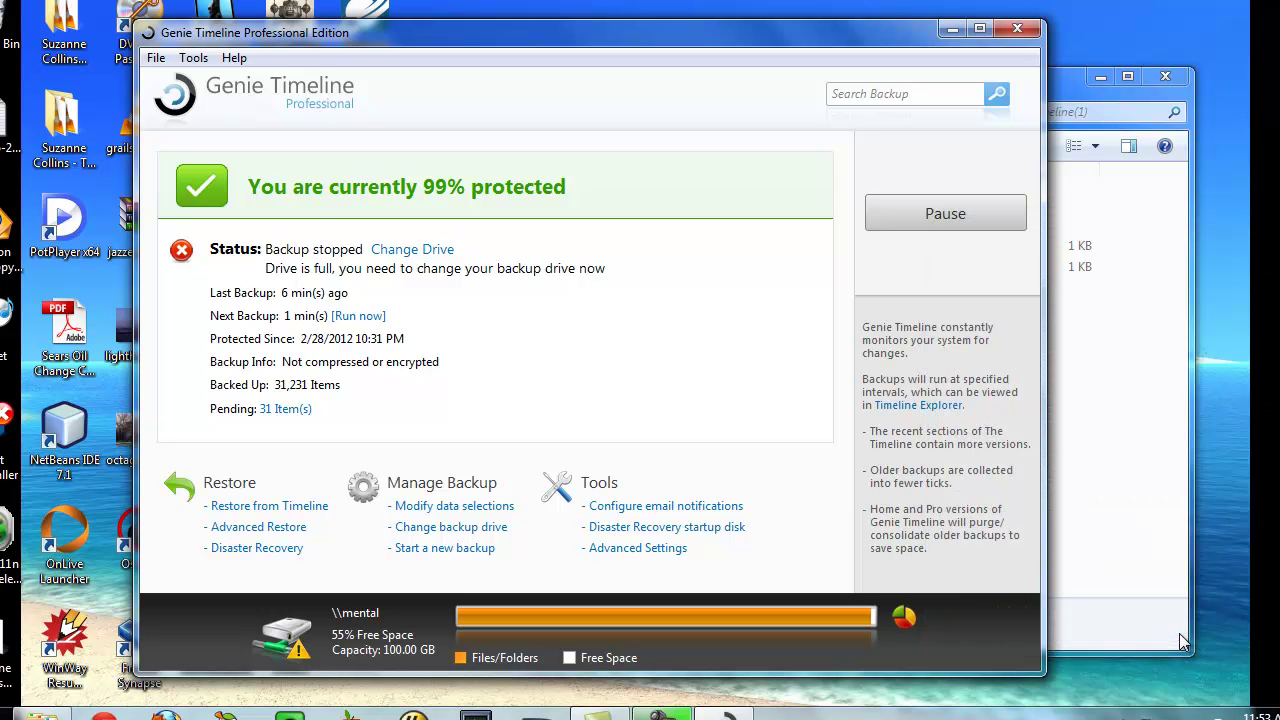